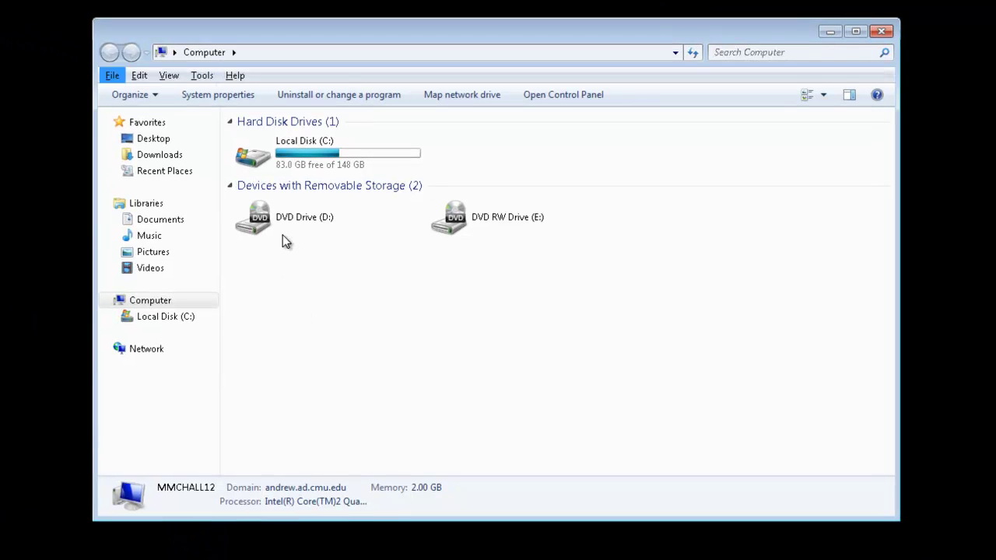
Begin mapping drive Z: to the folder \\repository-pc\deadlinerepository.
click(202, 75)
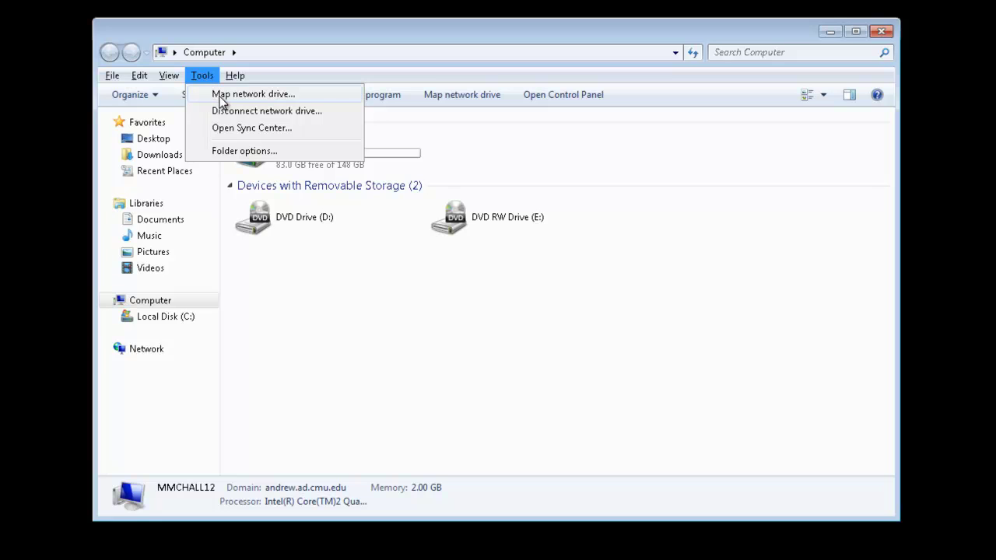
click(221, 97)
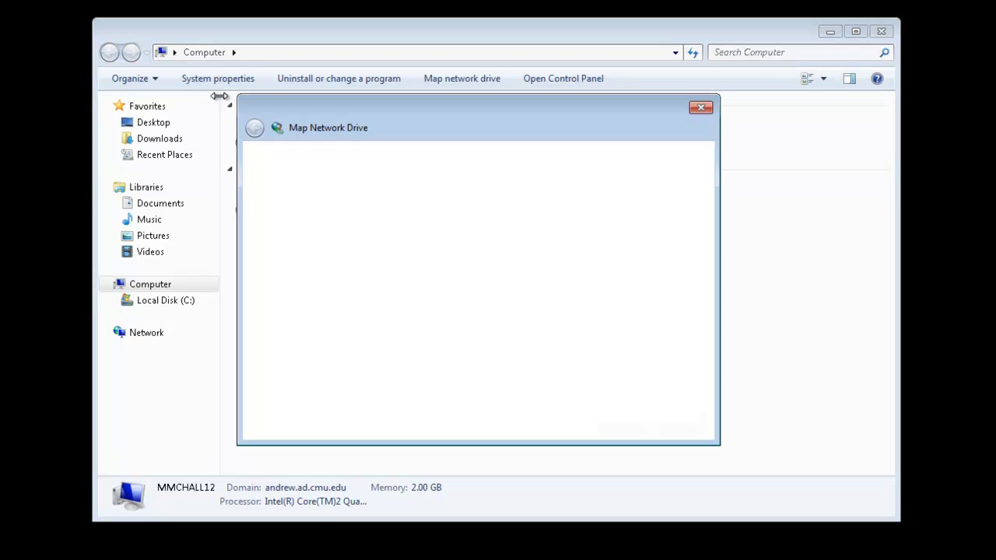
text(\\)
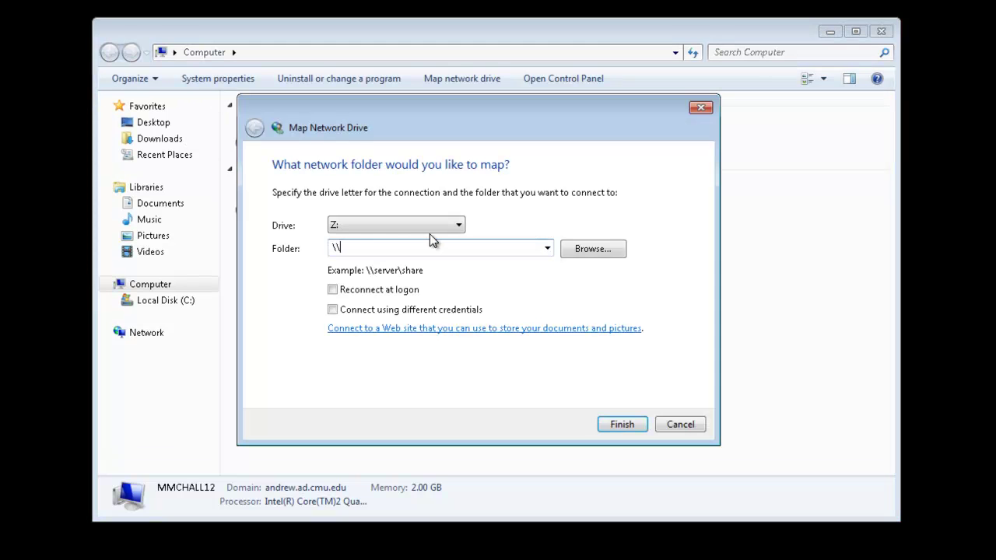
text(repository-pc\deadlinerepository)
Finish mapping drive Z:, close the old Computer window, and maximize the repository window.
click(620, 424)
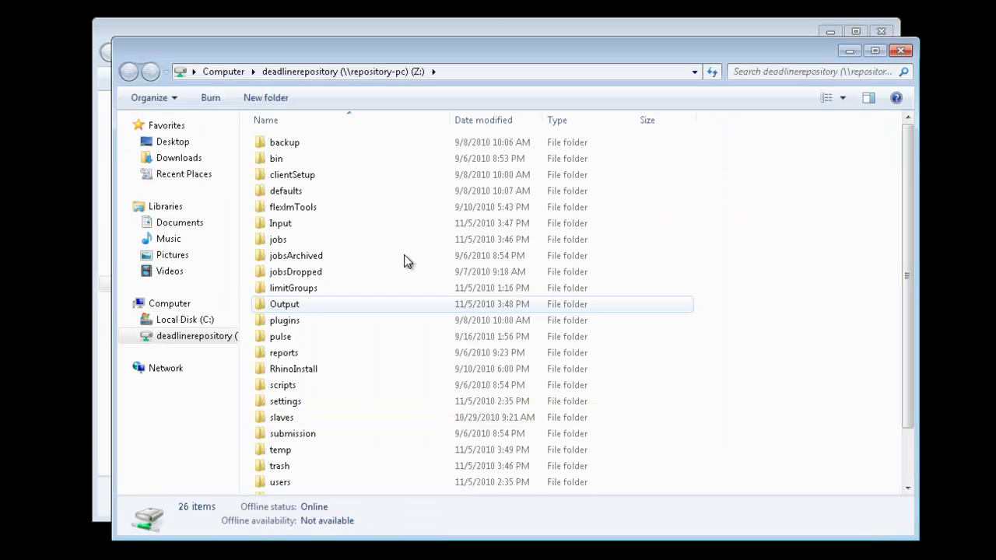
click(881, 31)
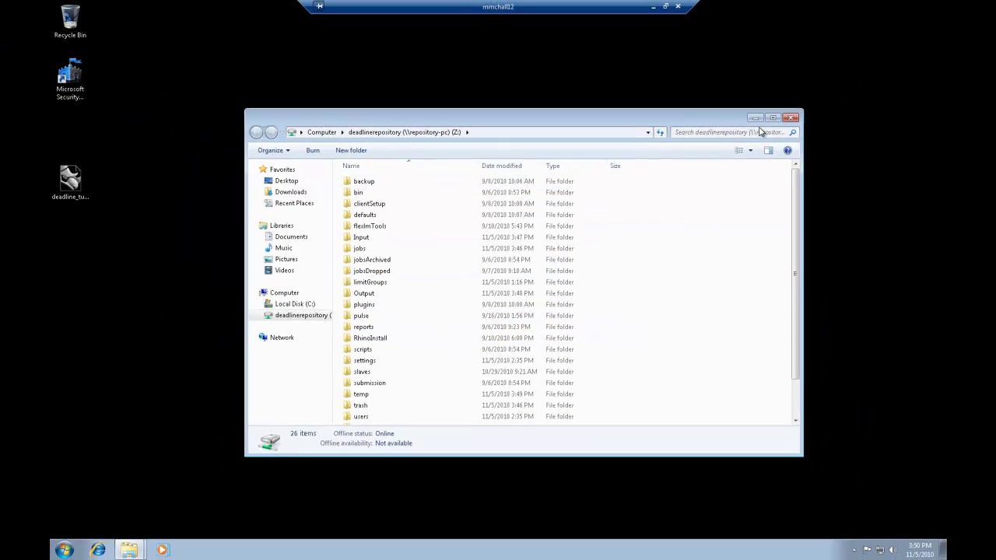
click(873, 51)
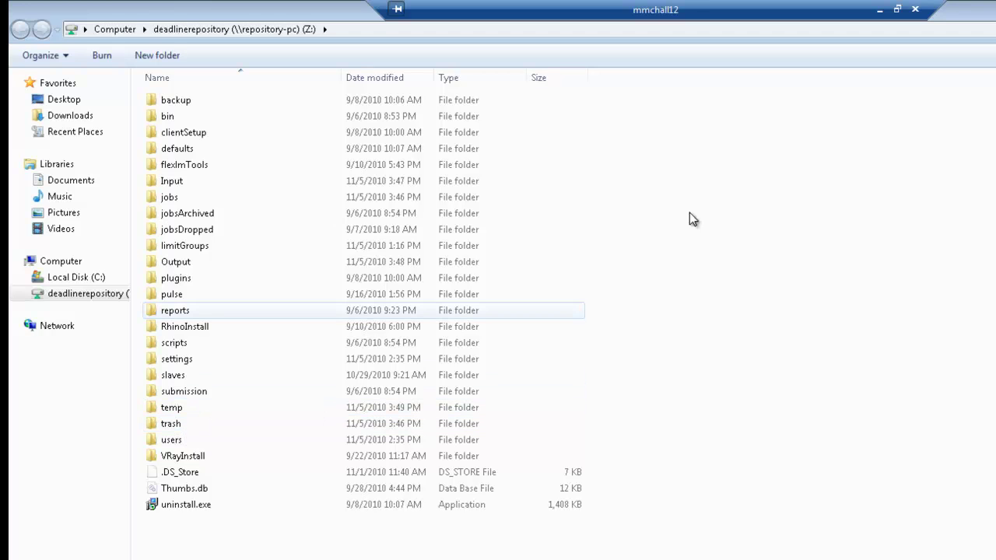
Select the Input folder in the repository listing.
click(171, 183)
click(171, 265)
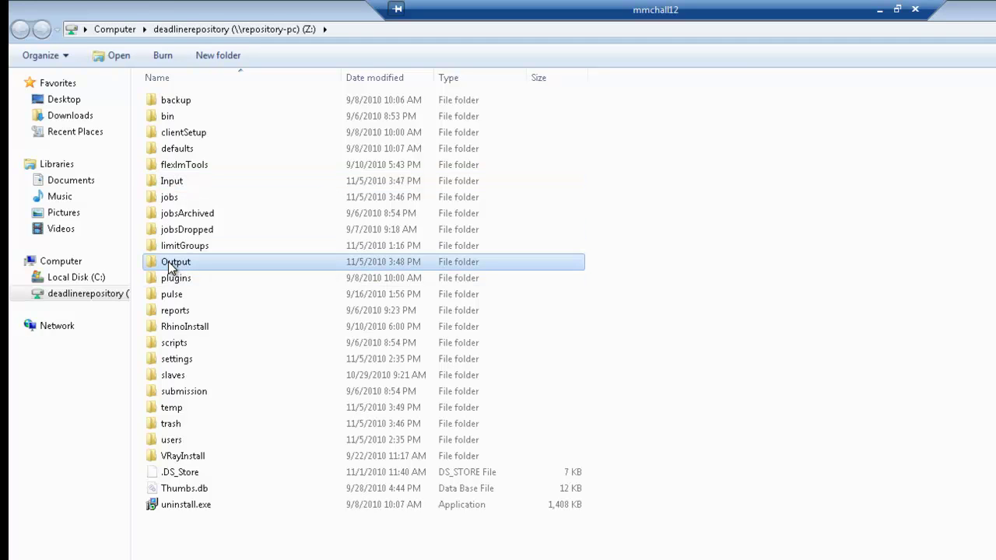
click(166, 183)
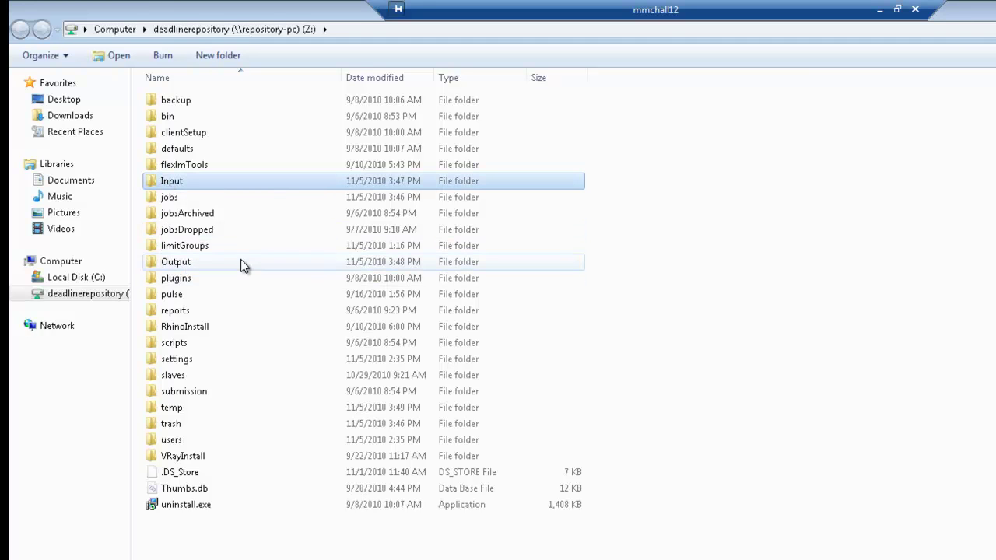
Create a new folder named andrewid inside the repository's Input folder.
double_click(151, 184)
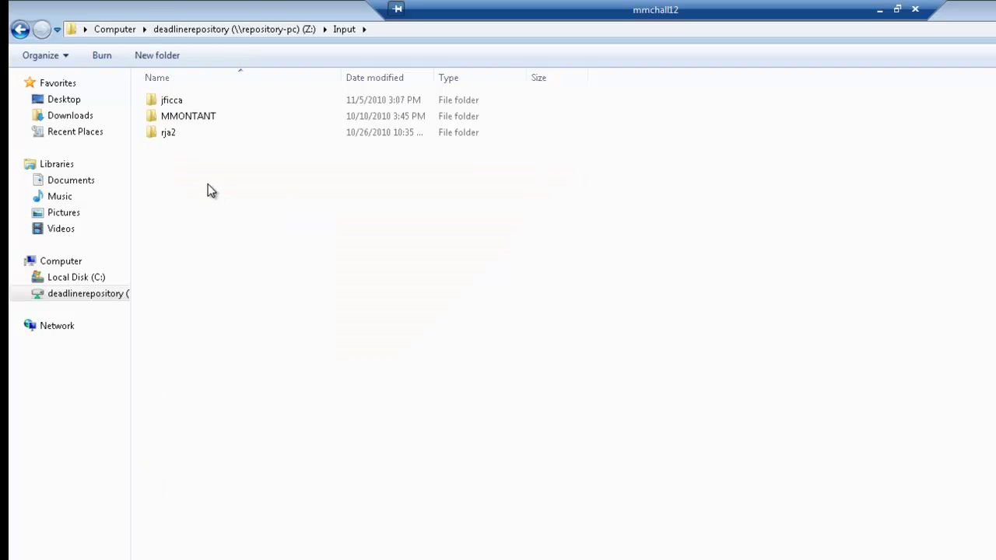
right_click(167, 175)
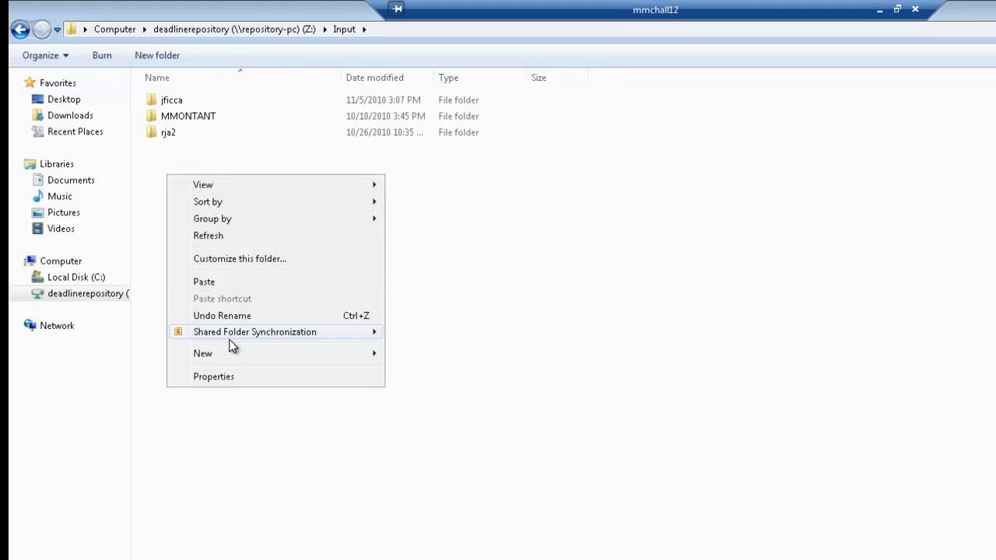
mouse_move(228, 357)
click(410, 353)
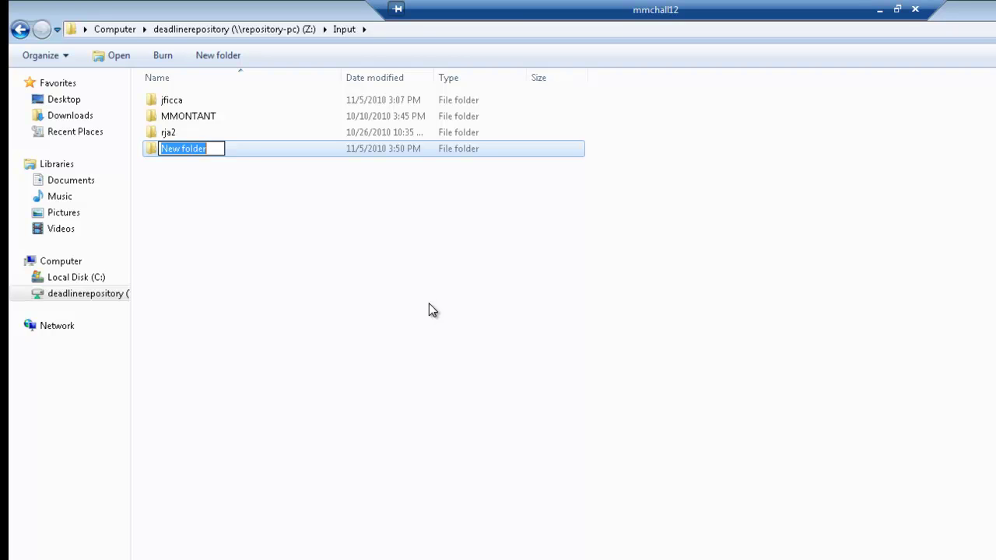
text(andrewid)
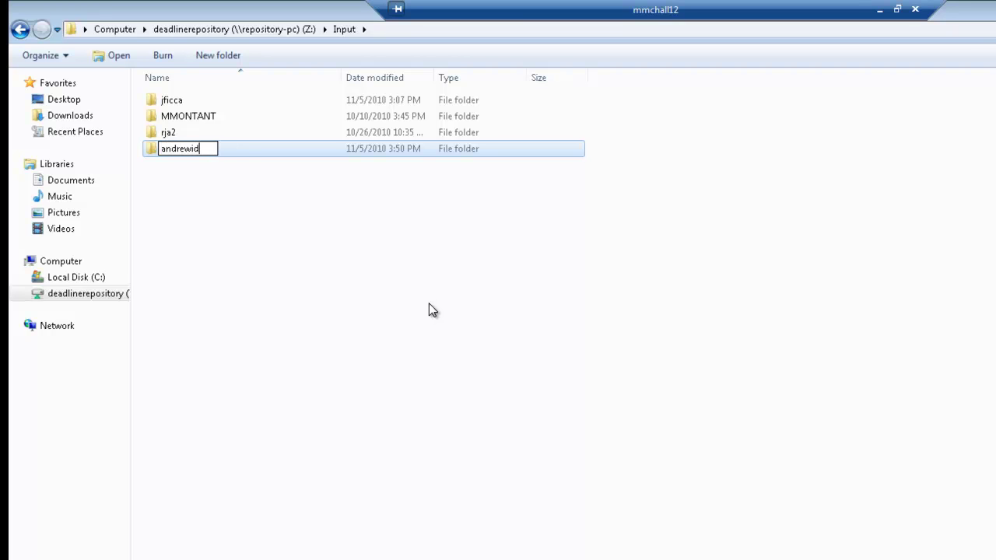
key(Return)
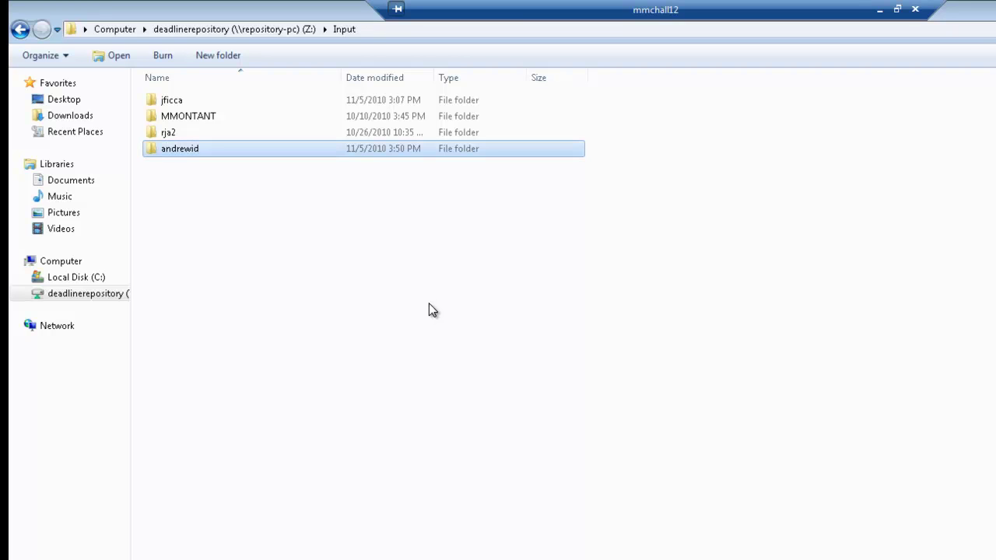
Create a matching andrewid folder inside the repository's Output folder.
click(21, 30)
click(177, 265)
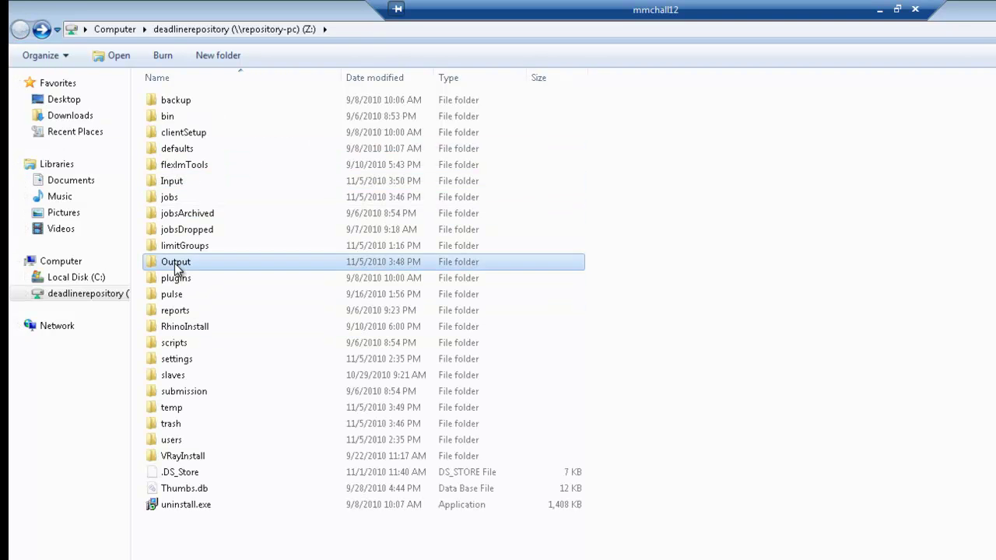
double_click(176, 266)
right_click(182, 230)
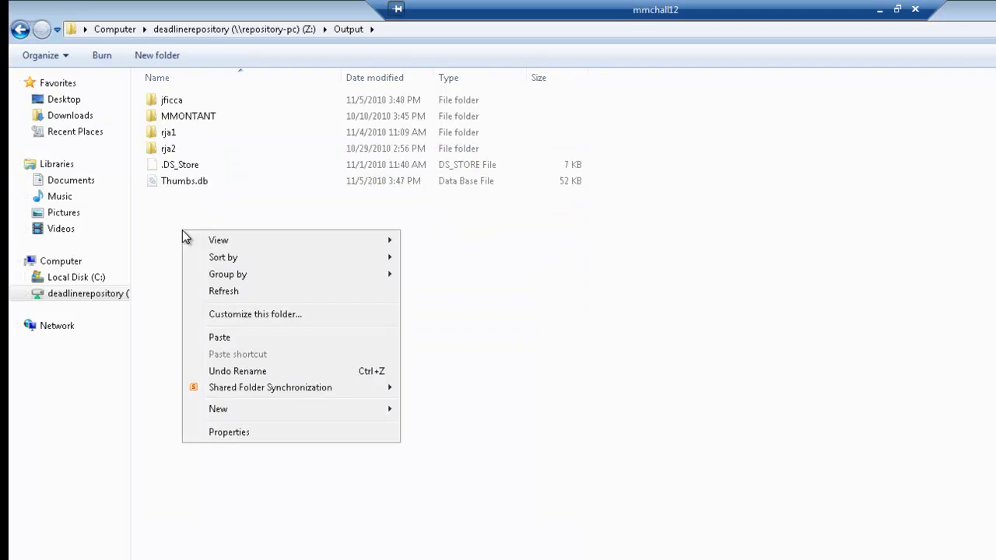
mouse_move(241, 420)
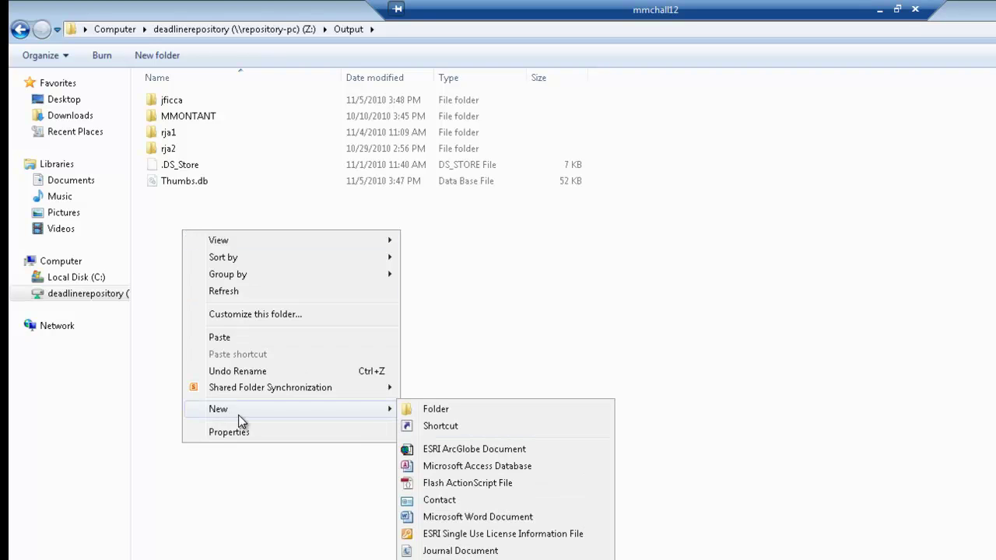
click(420, 409)
text(andfew)
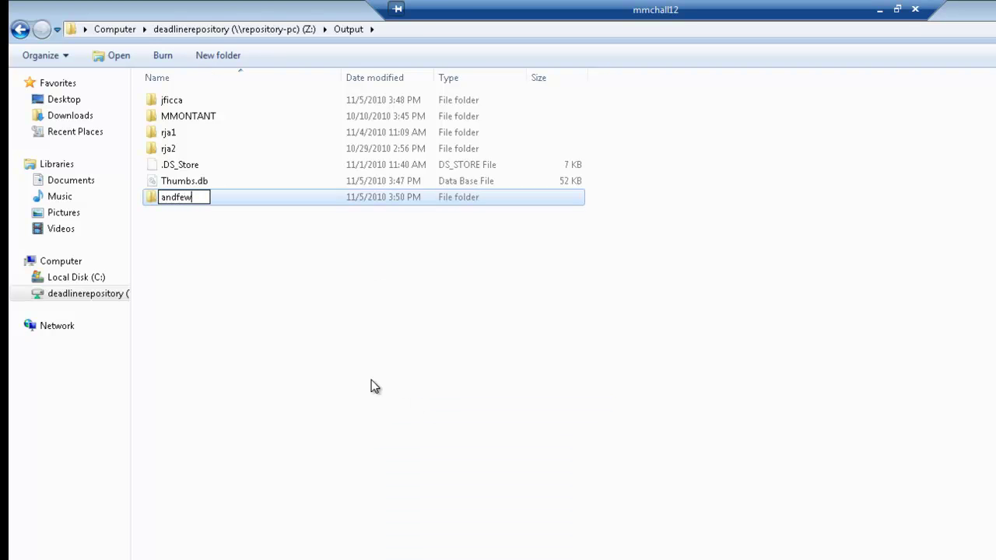
key(BackSpace)
key(BackSpace)
key(BackSpace)
text(rewid)
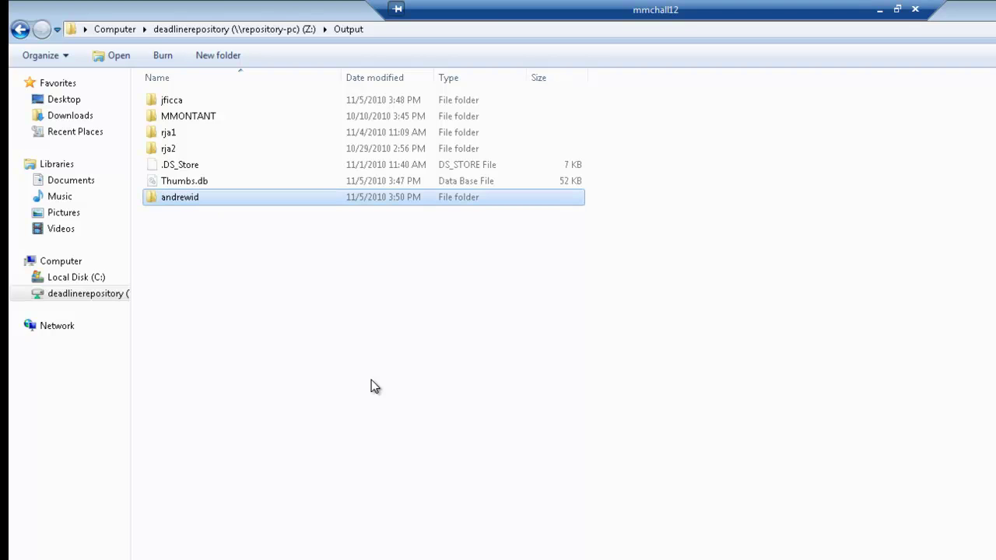
click(300, 327)
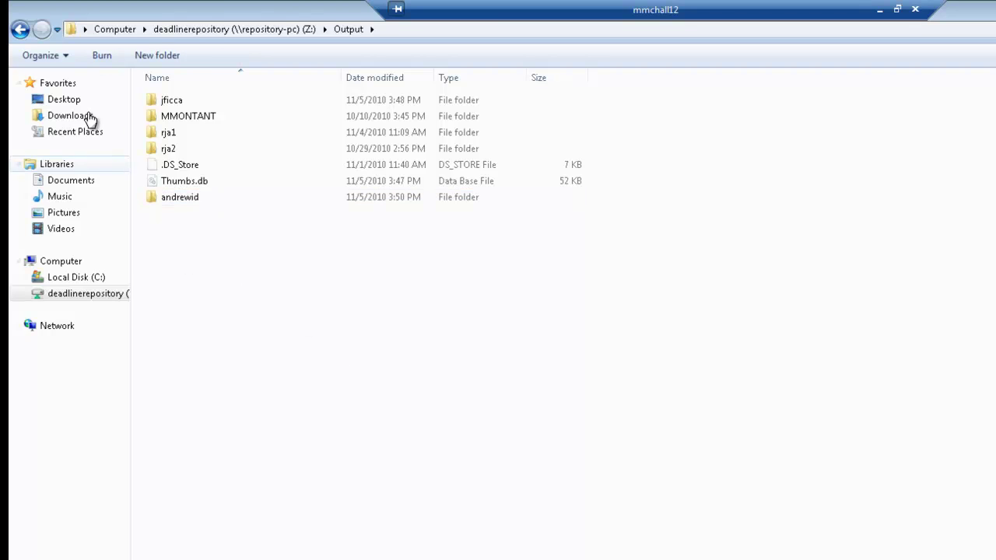
Make a folder named maps in Input\andrewid, then navigate back to the repository root.
click(20, 30)
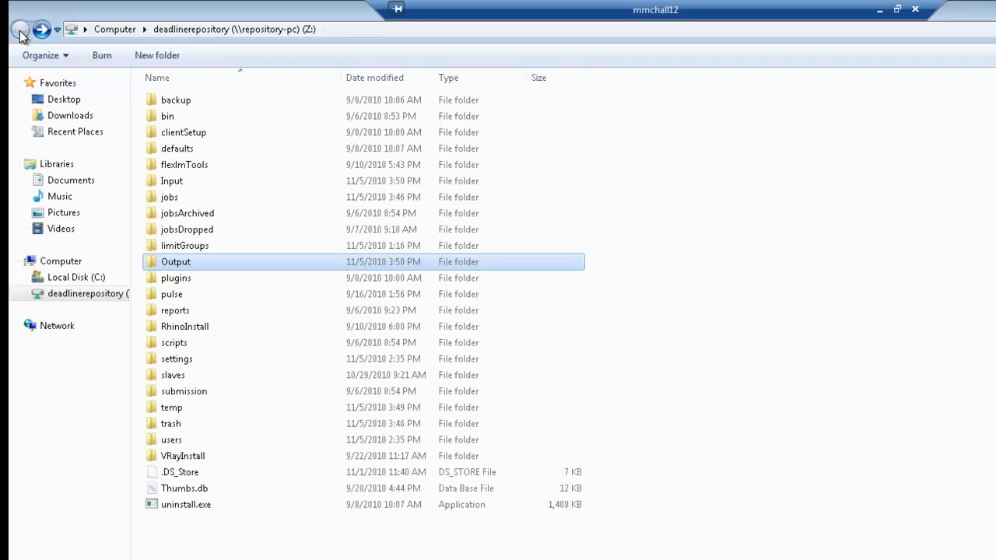
double_click(170, 180)
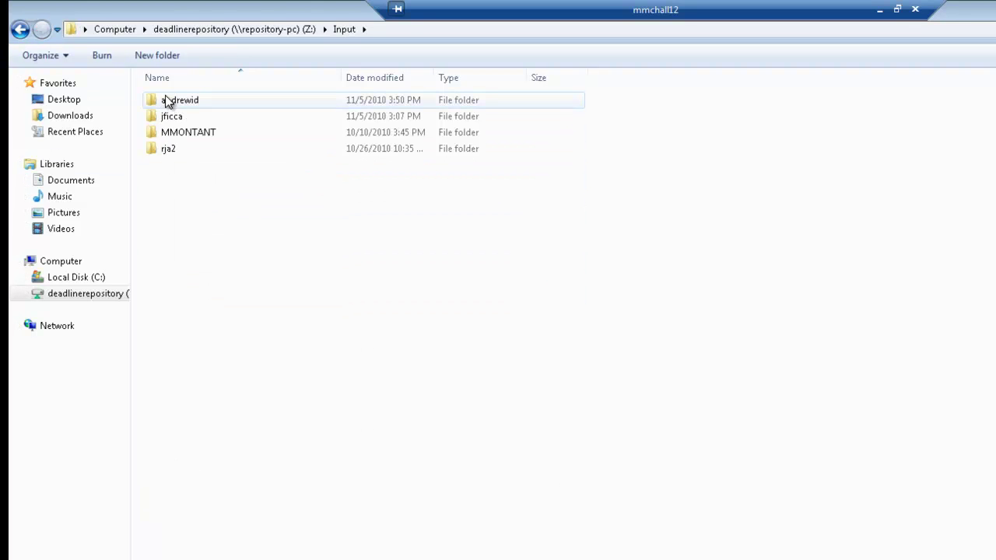
double_click(166, 102)
right_click(196, 192)
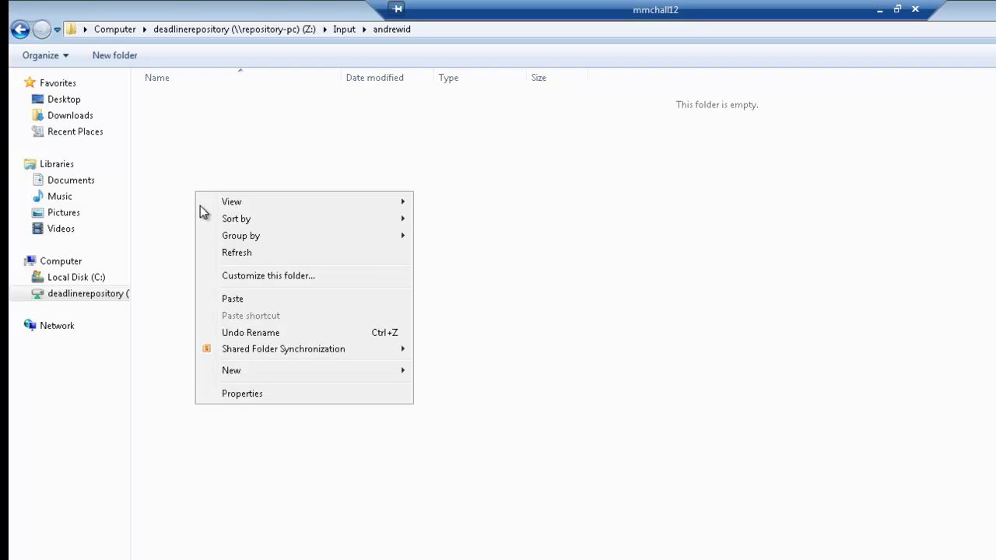
mouse_move(250, 371)
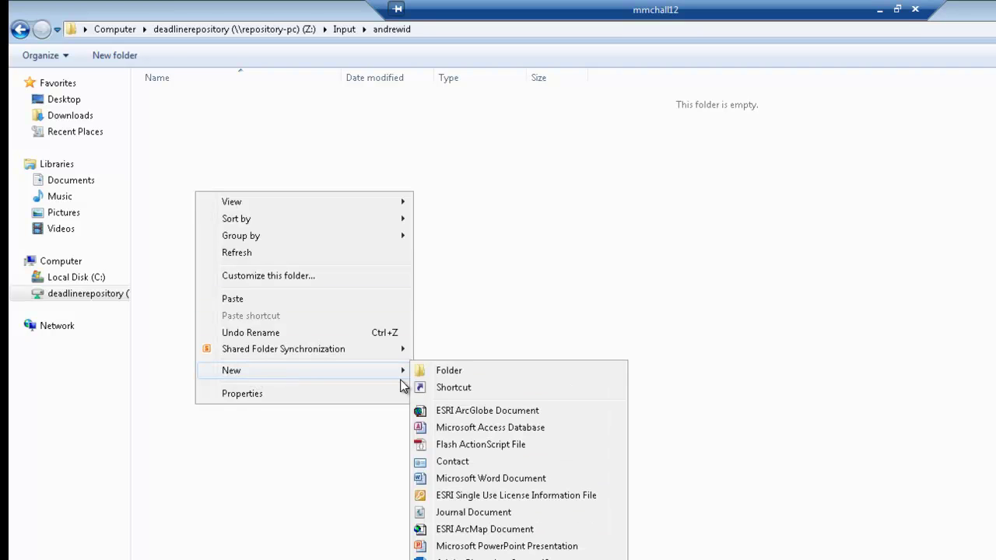
click(436, 370)
text(maops)
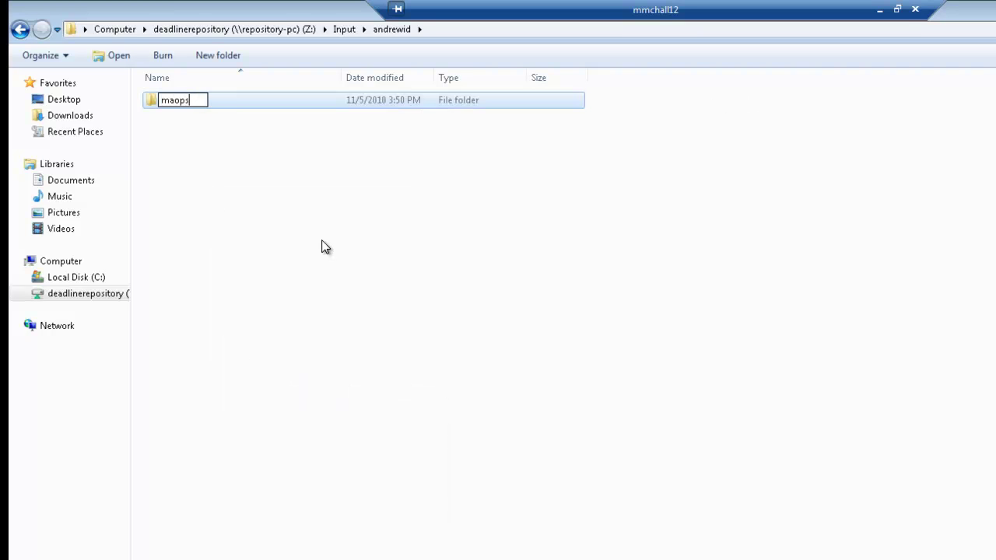
key(Return)
click(266, 223)
click(22, 32)
click(22, 31)
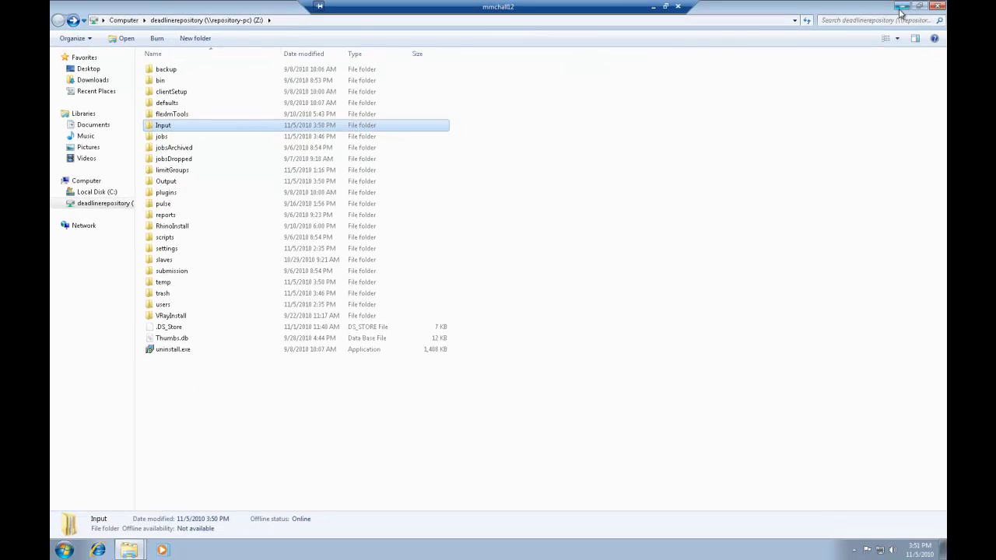
Minimize Explorer and open deadline_tutorial.3dm from the desktop in Rhino.
click(922, 5)
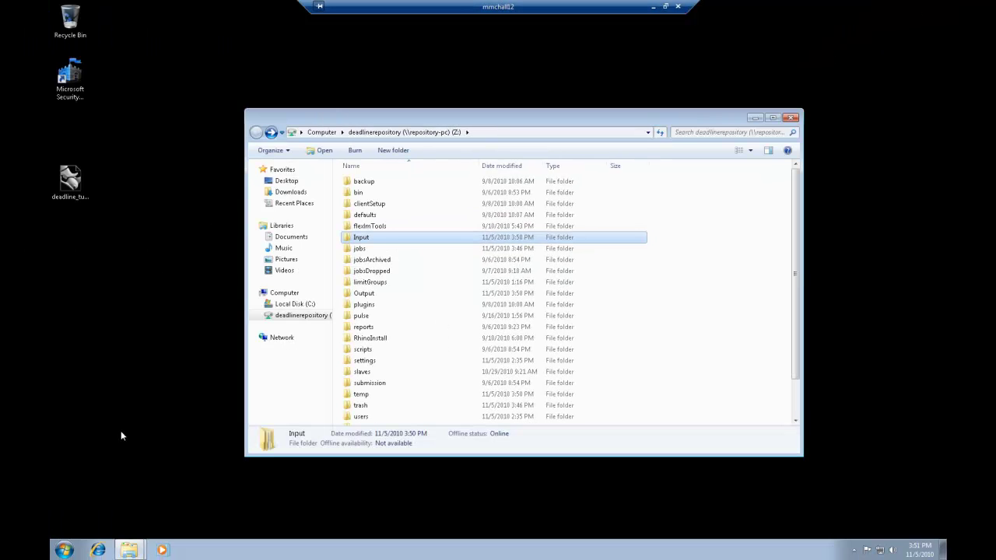
click(73, 180)
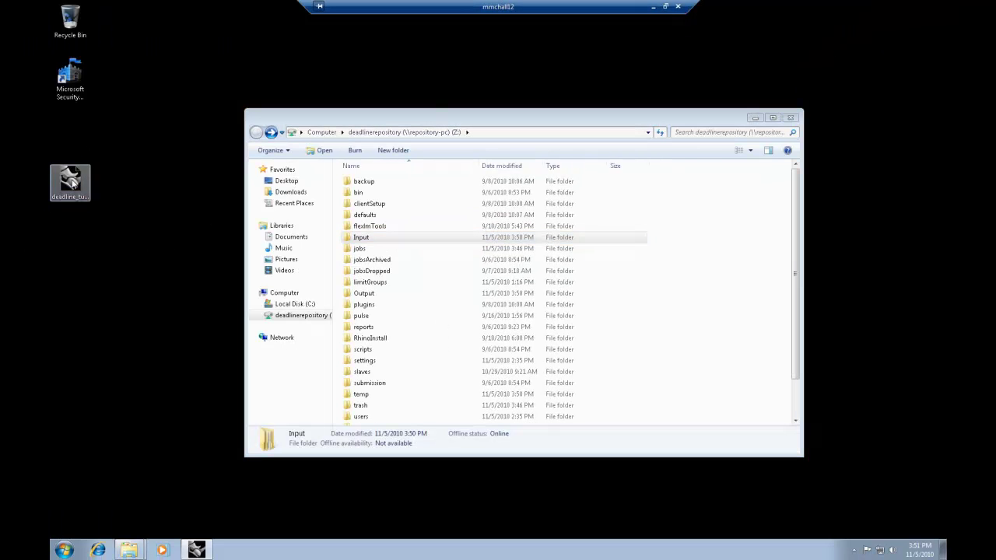
double_click(71, 180)
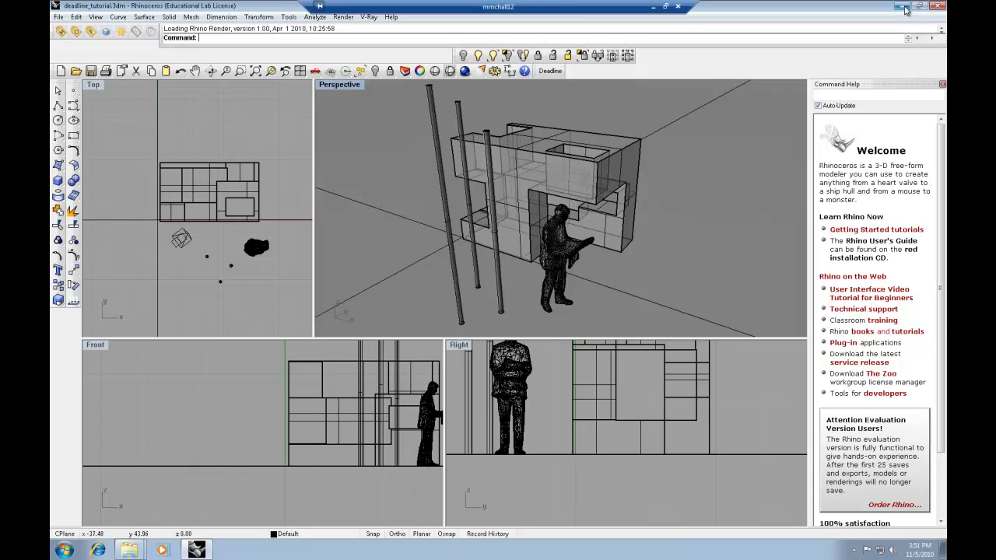
Drag Concrete.Cast-In-Place.Flat.Grey.1.jpg into Z:\Input\andrewid\maps, then switch back to Rhino.
right_drag(658, 196, 668, 206)
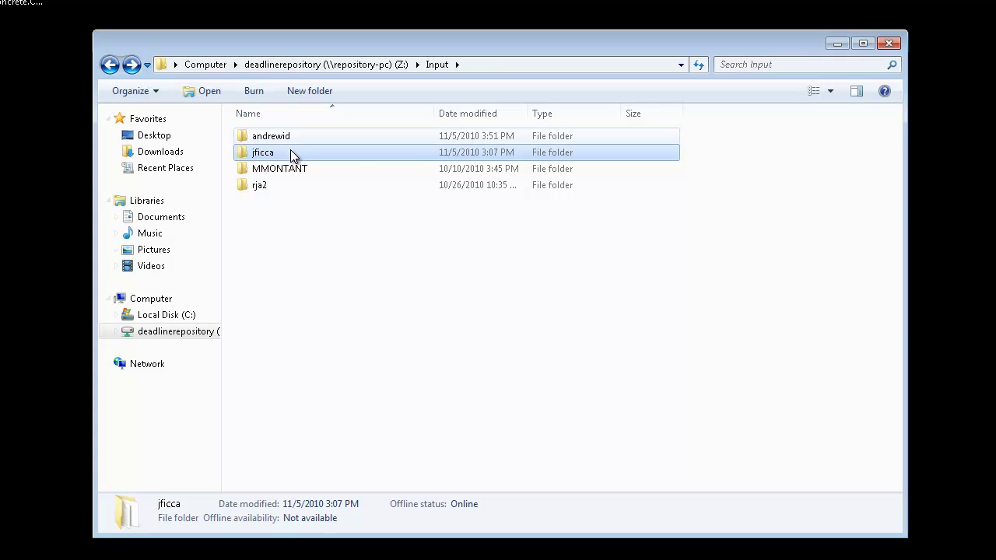
double_click(251, 133)
double_click(257, 137)
drag(251, 180, 297, 168)
click(273, 205)
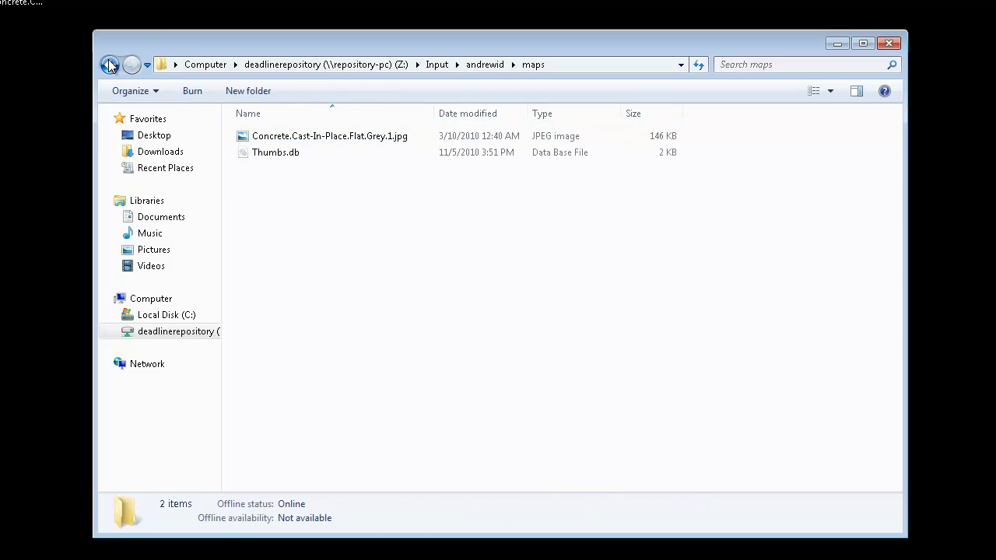
click(111, 66)
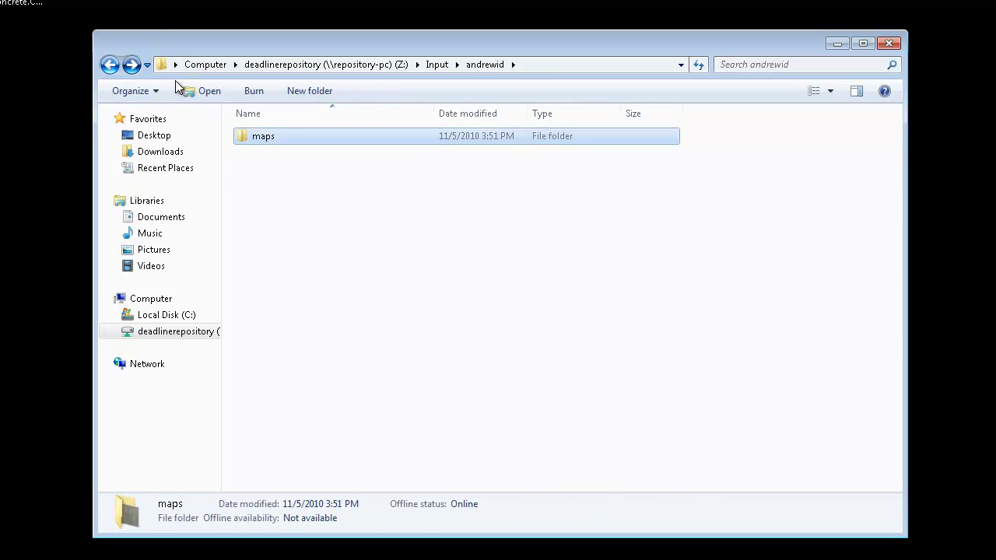
click(110, 66)
click(888, 43)
Select the building and edit its concrete material from the Properties Material page in V-Ray.
click(197, 550)
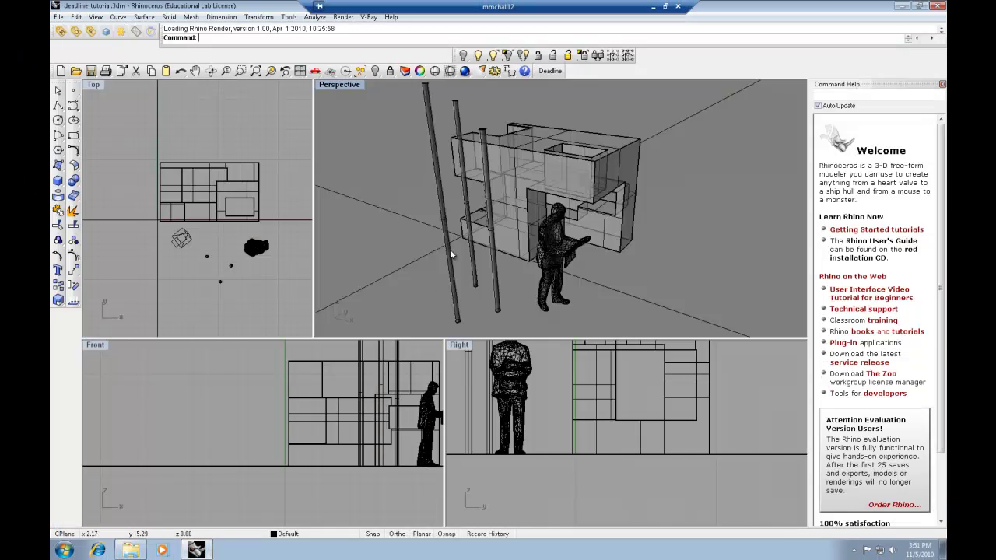
click(528, 155)
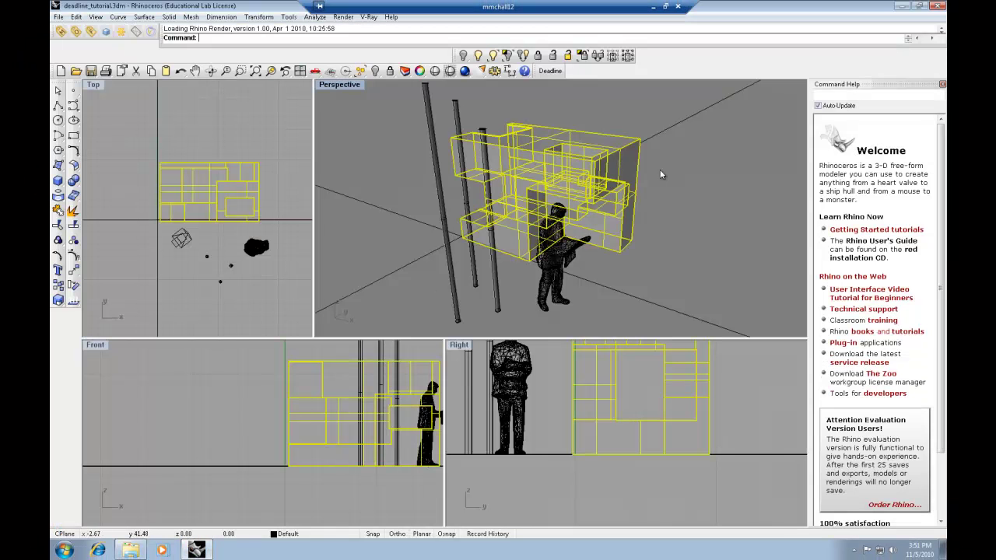
text(Options)
key(Return)
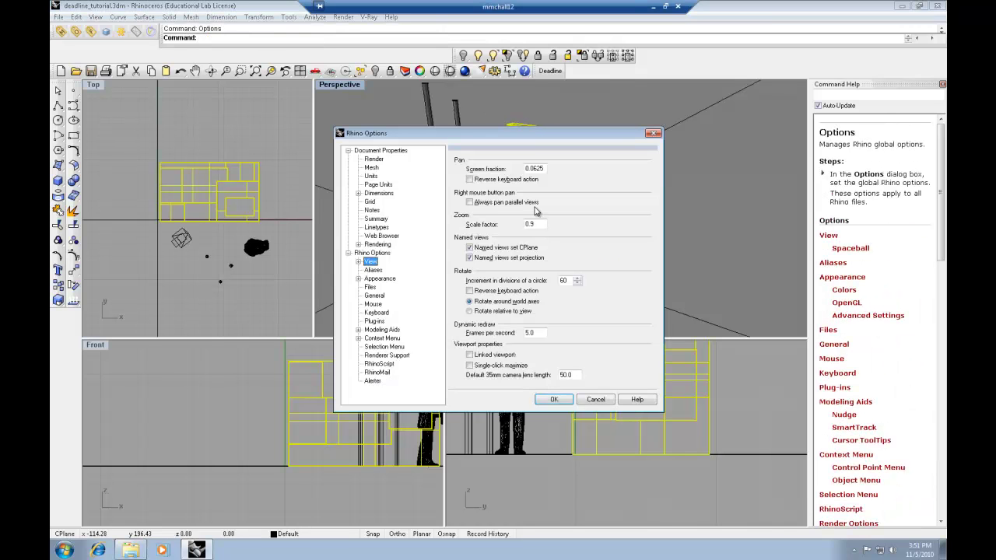
click(652, 134)
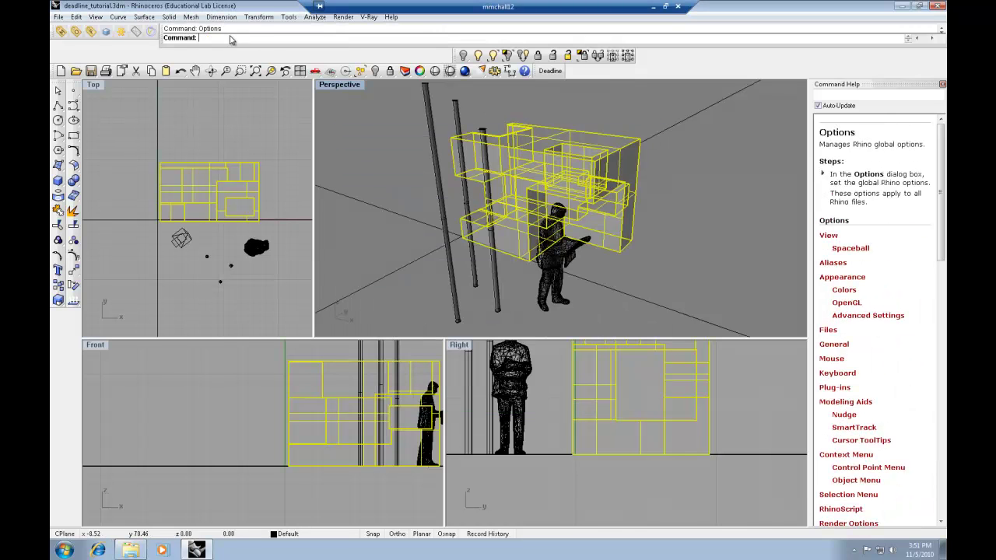
key(Return)
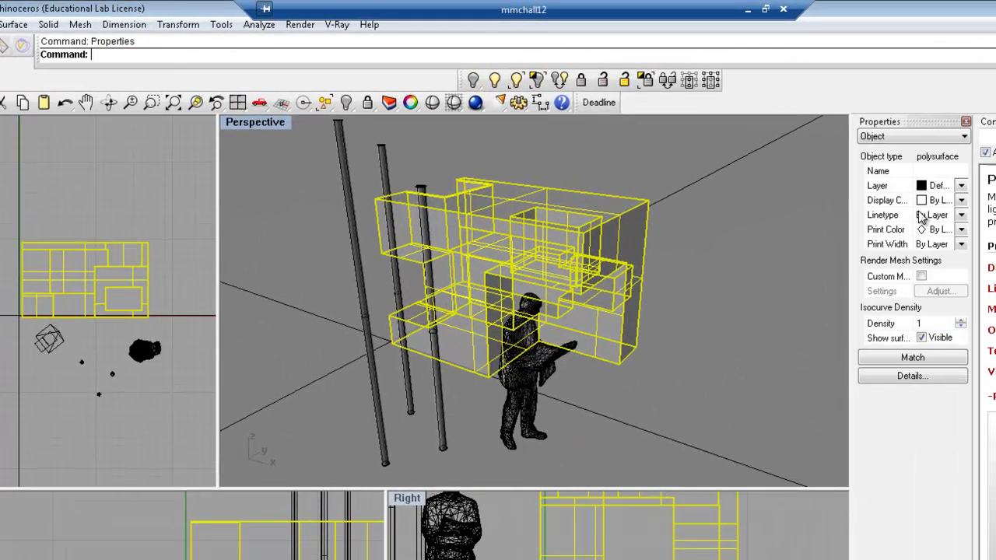
click(908, 137)
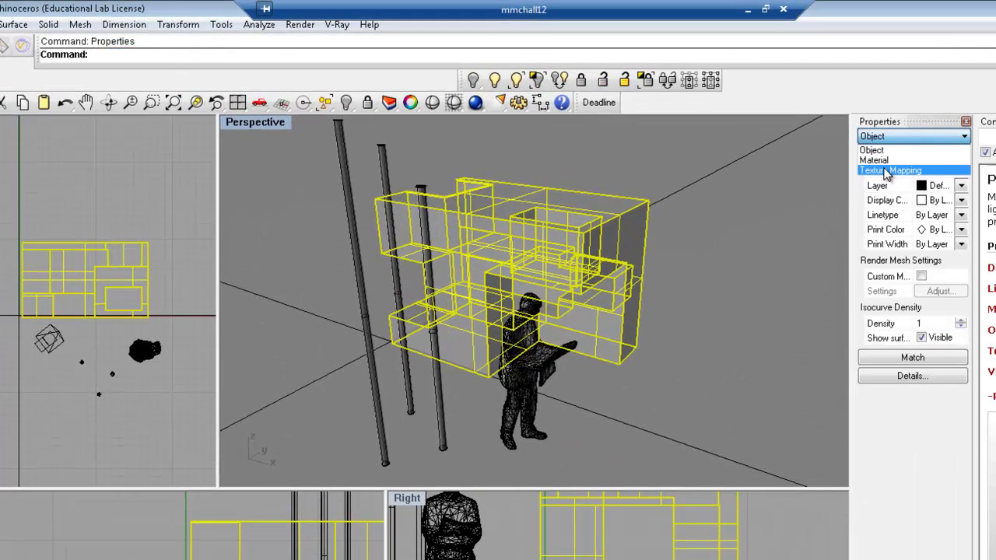
click(874, 160)
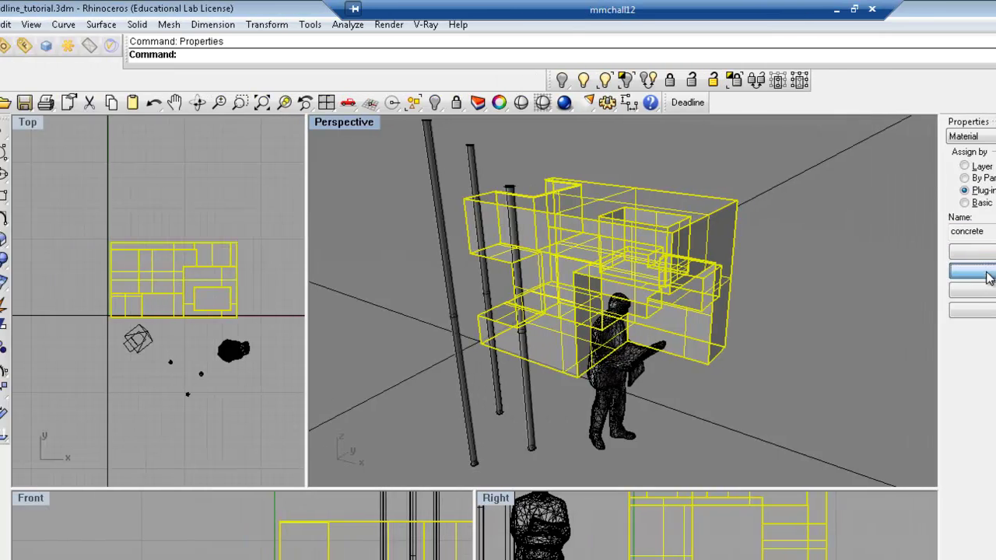
click(985, 271)
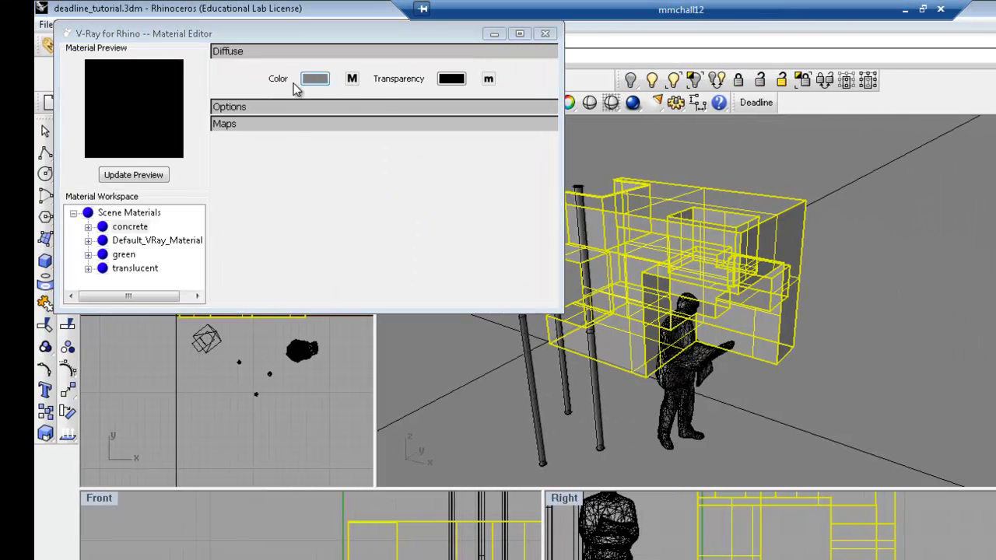
Map the concrete diffuse colour to bitmap Z:\Input\andrewid\maps\Concrete.Cast-In-Place.Flat.Grey.1.jpg.
click(136, 175)
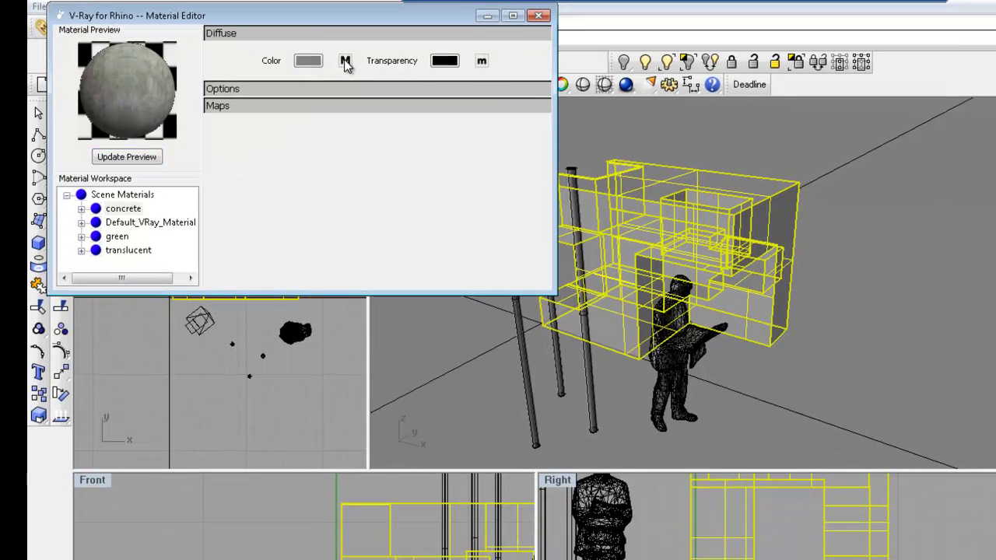
click(351, 78)
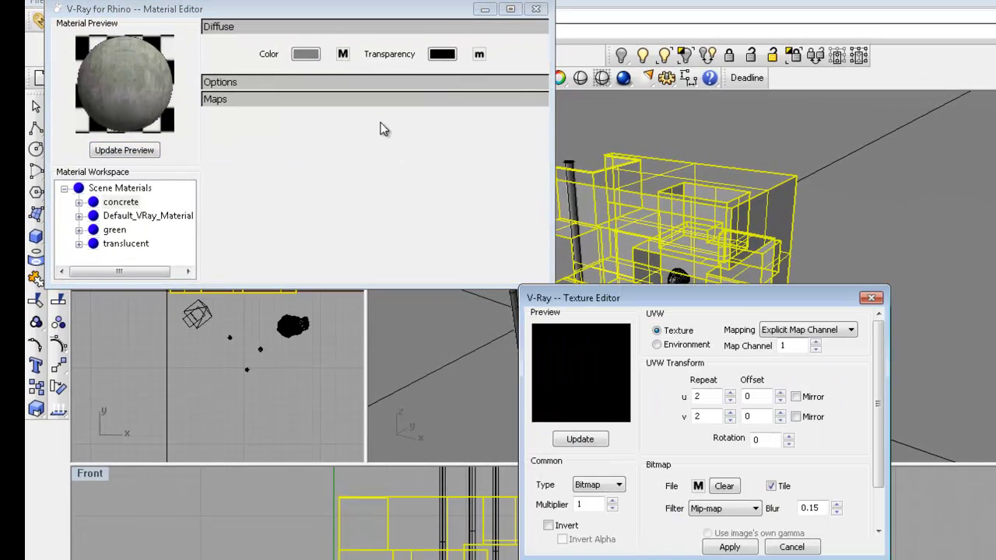
click(697, 486)
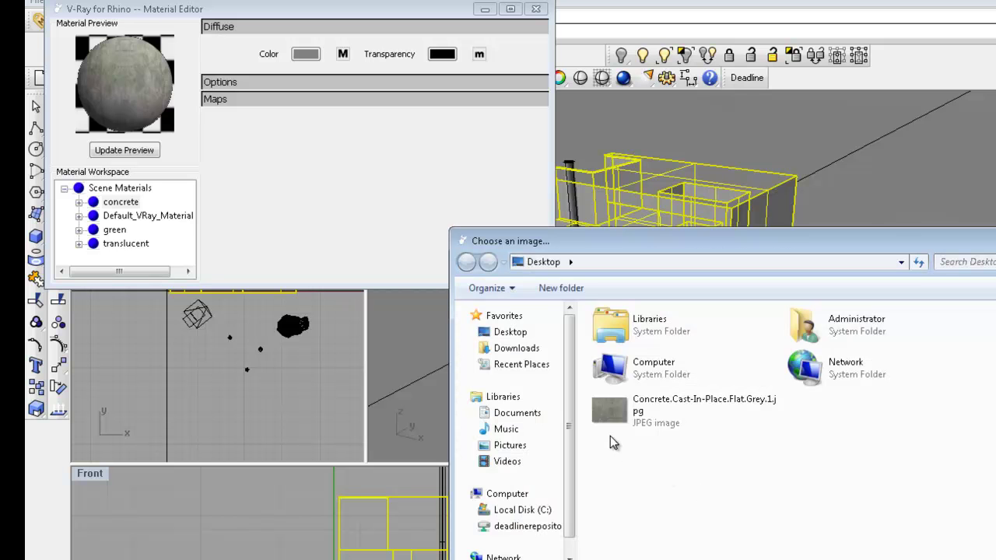
drag(574, 483, 576, 531)
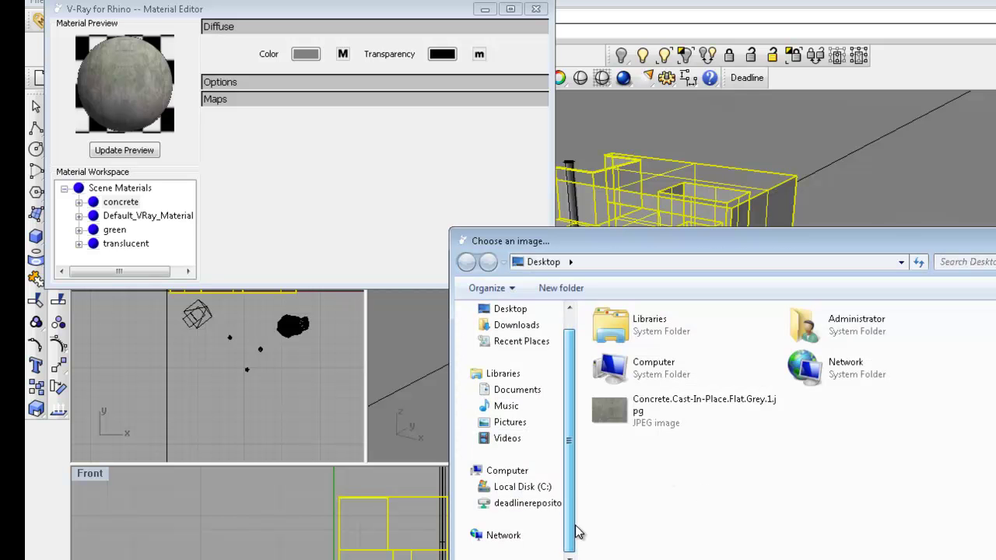
click(521, 504)
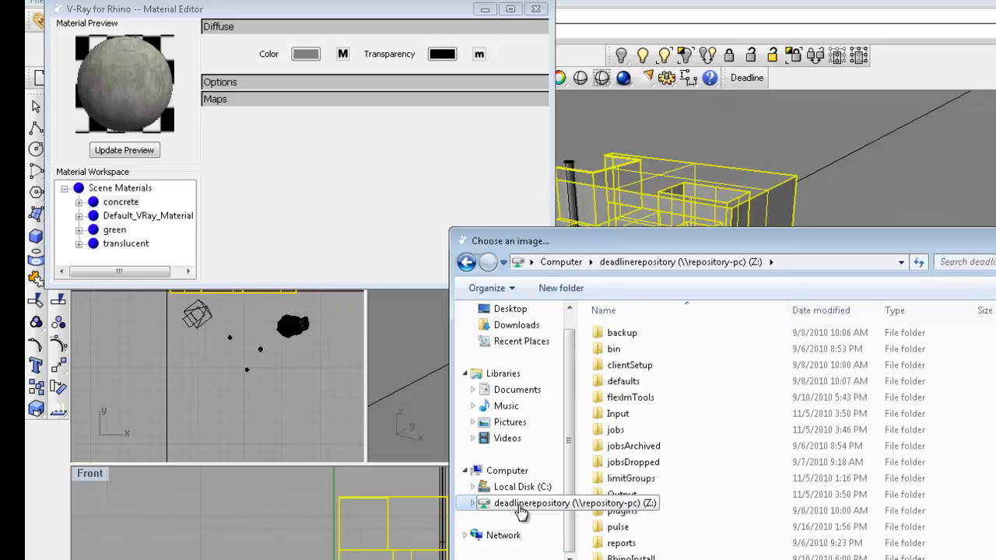
double_click(618, 413)
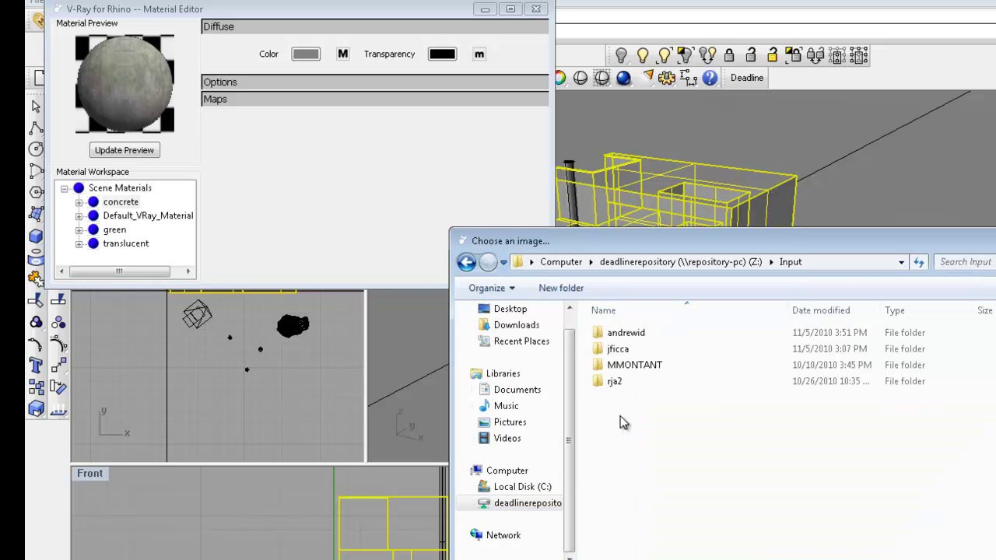
double_click(621, 333)
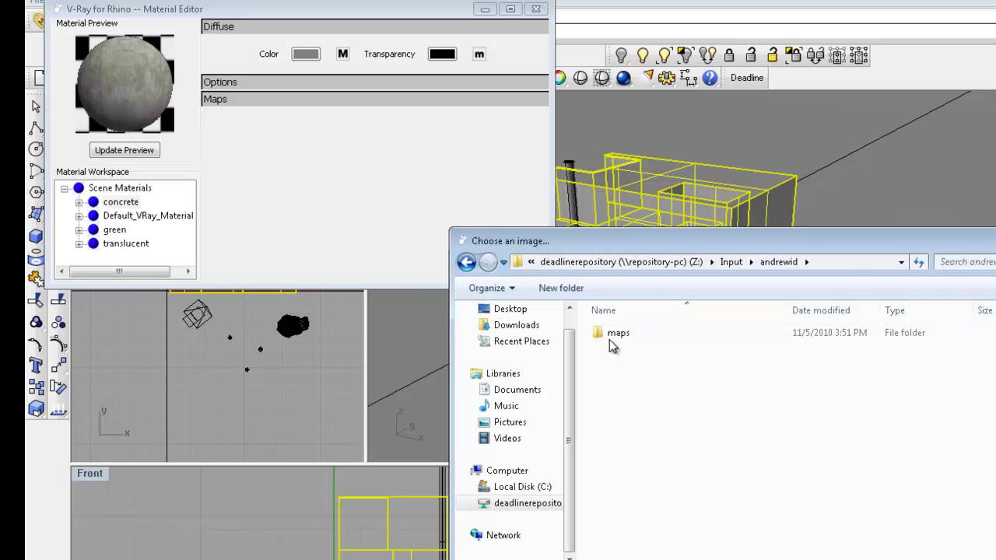
double_click(609, 339)
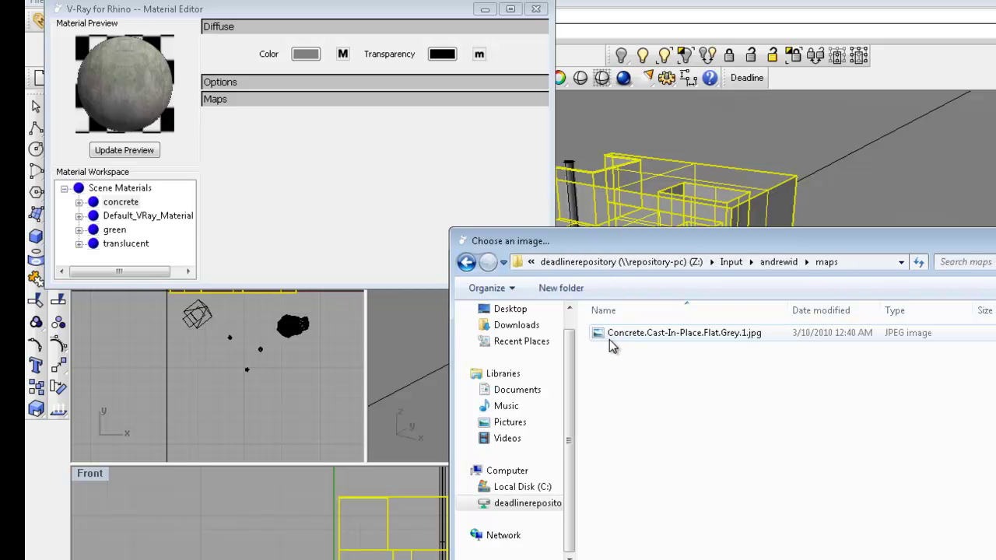
double_click(661, 332)
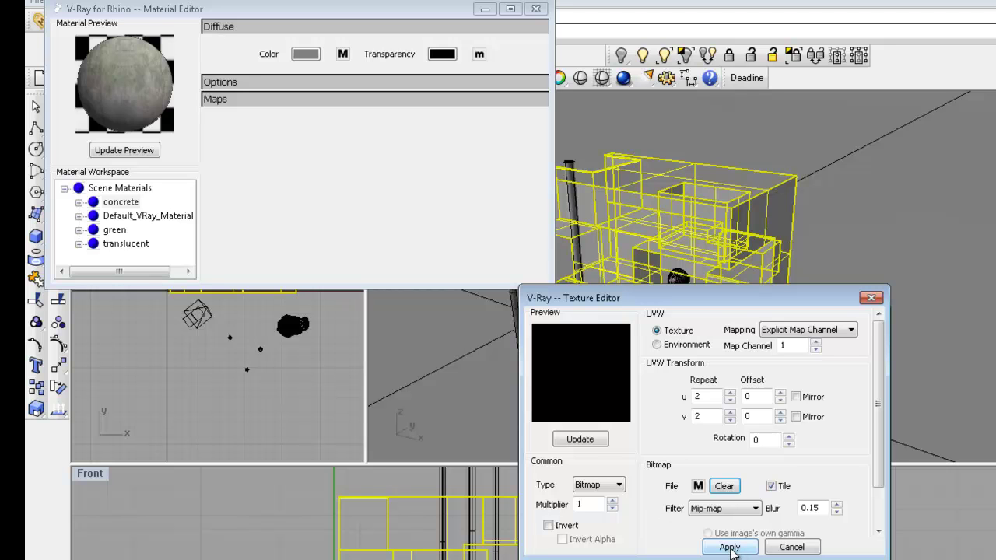
click(589, 442)
Apply the concrete texture, refresh its preview, and close the Material Editor.
click(729, 547)
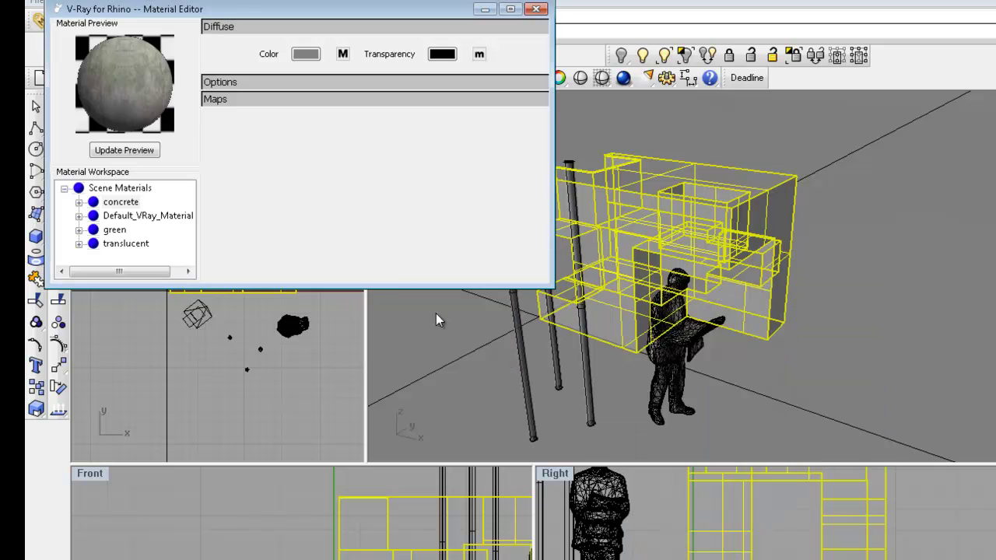
click(137, 152)
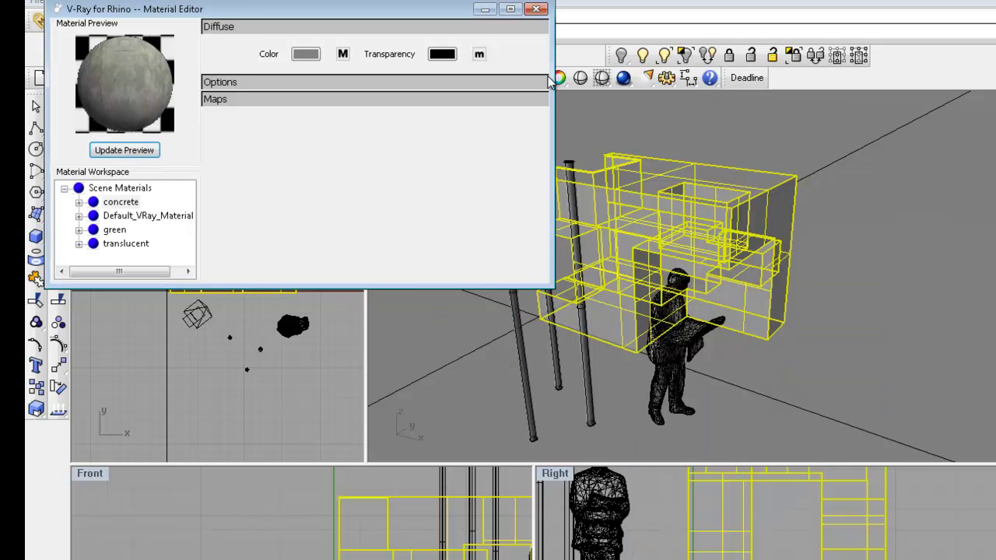
click(535, 9)
click(647, 123)
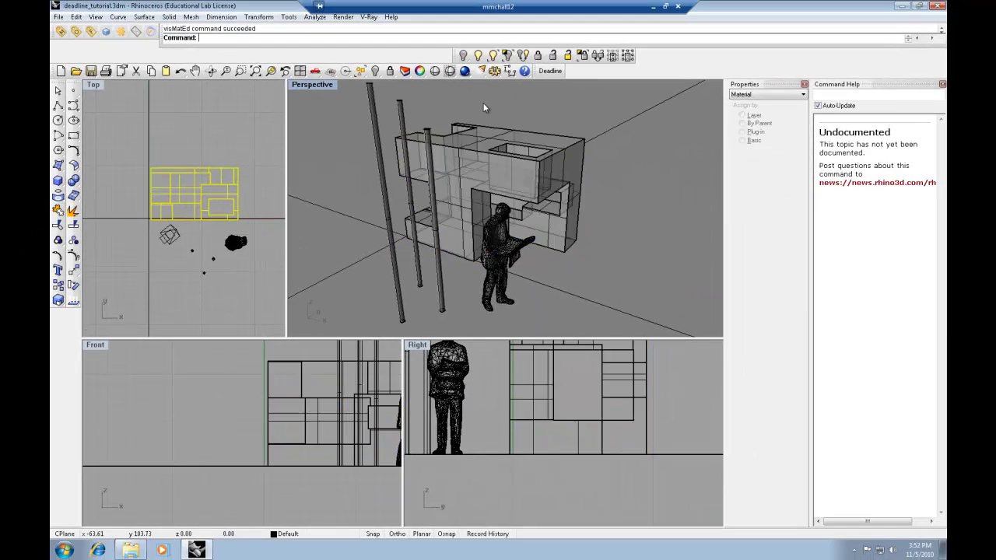
Switch the Perspective viewport to Rendered display, then back to its previous mode.
click(317, 84)
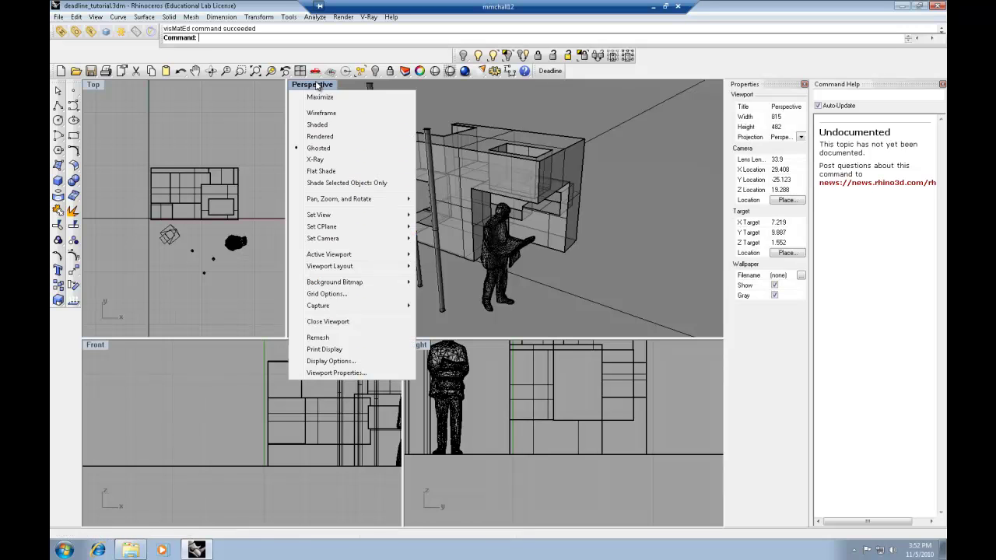
click(330, 134)
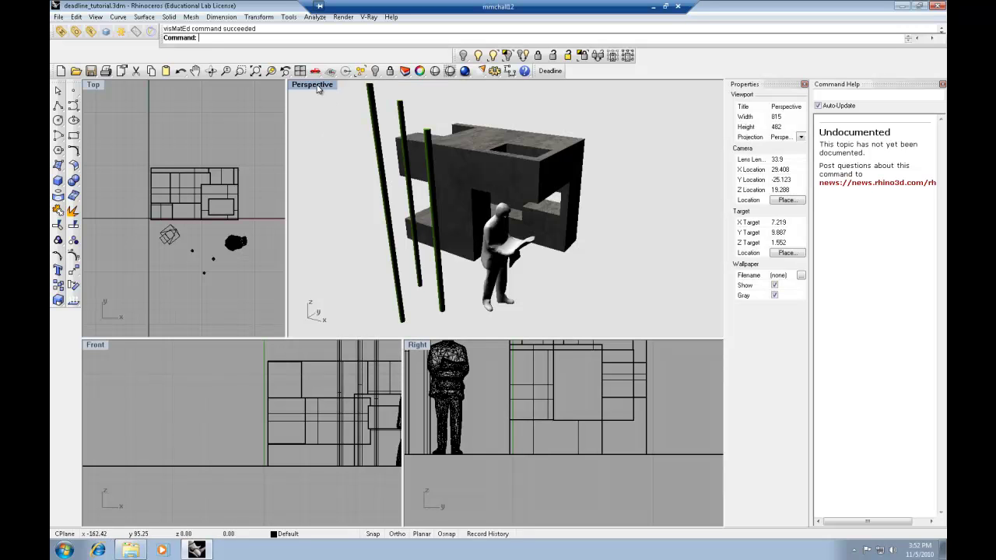
click(318, 86)
click(315, 160)
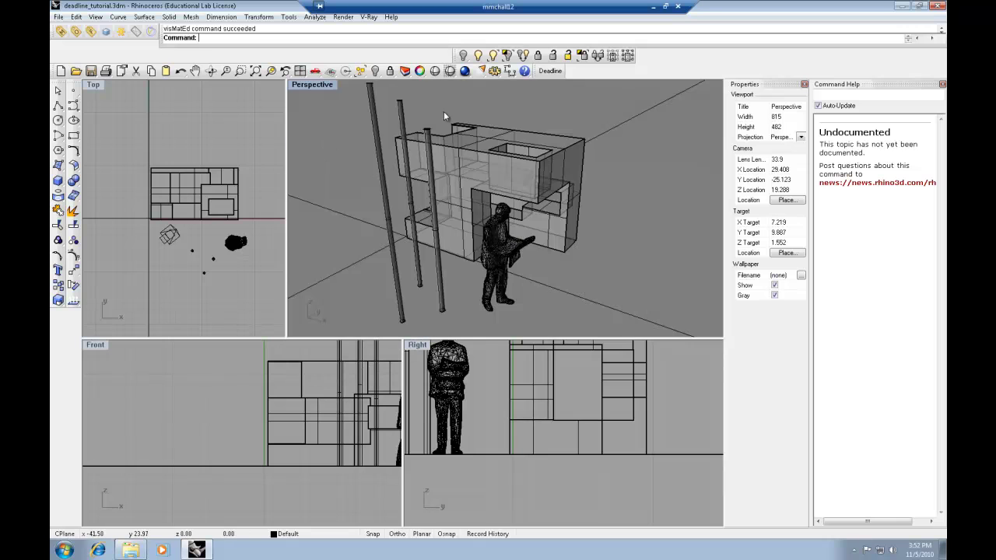
Render the Perspective view with V-Ray, then close the frame buffer and progress window.
click(464, 71)
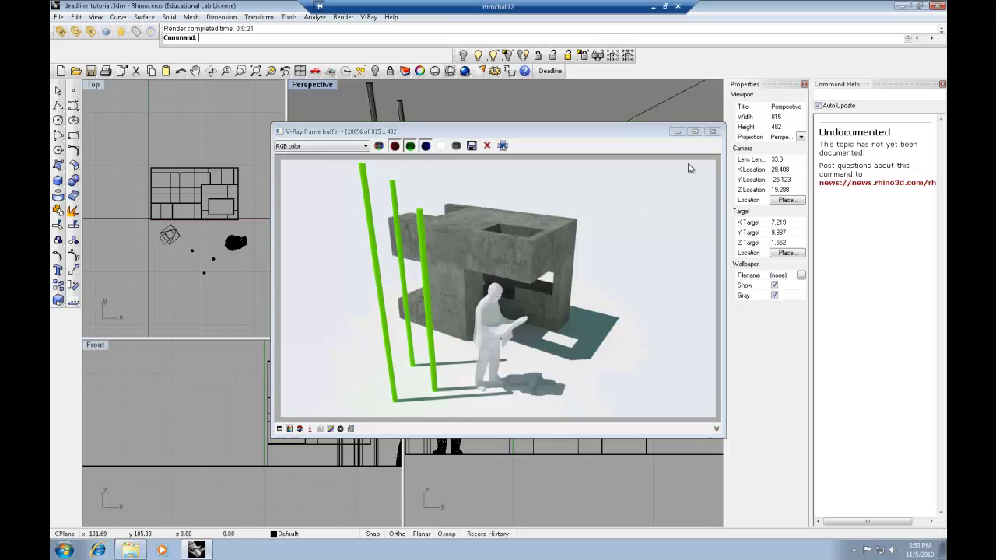
click(711, 130)
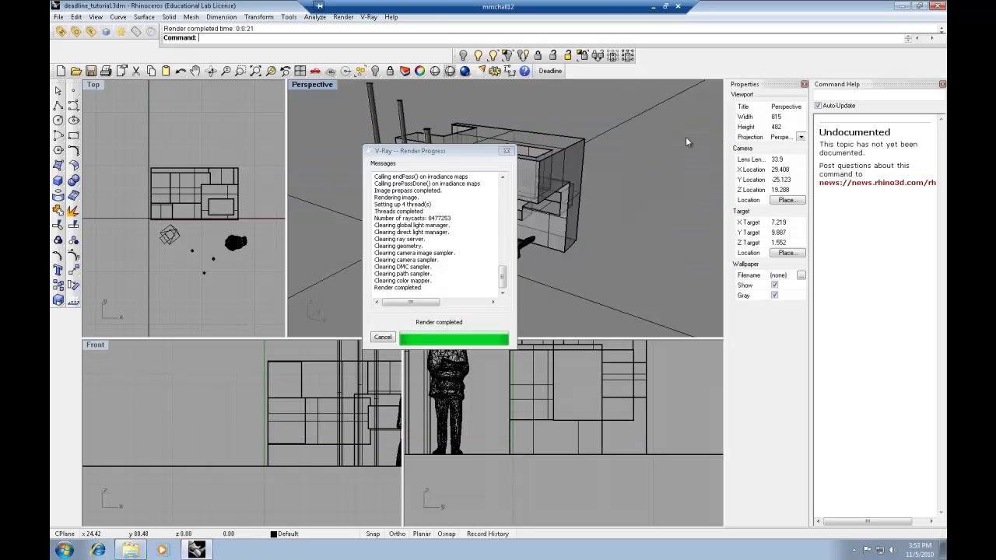
click(505, 151)
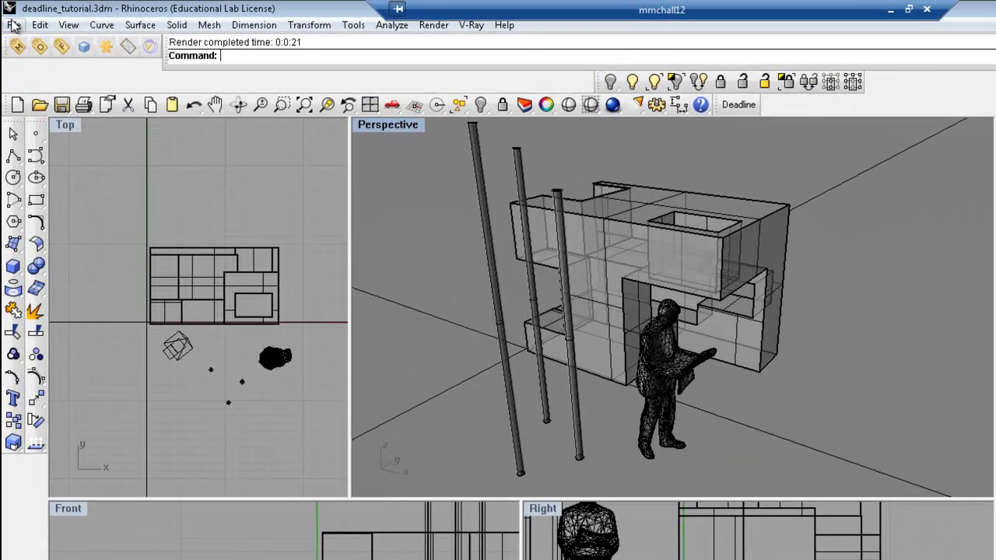
Save As deadline_tutorial.3dm into the andrewid folder under Z:\Input.
click(14, 25)
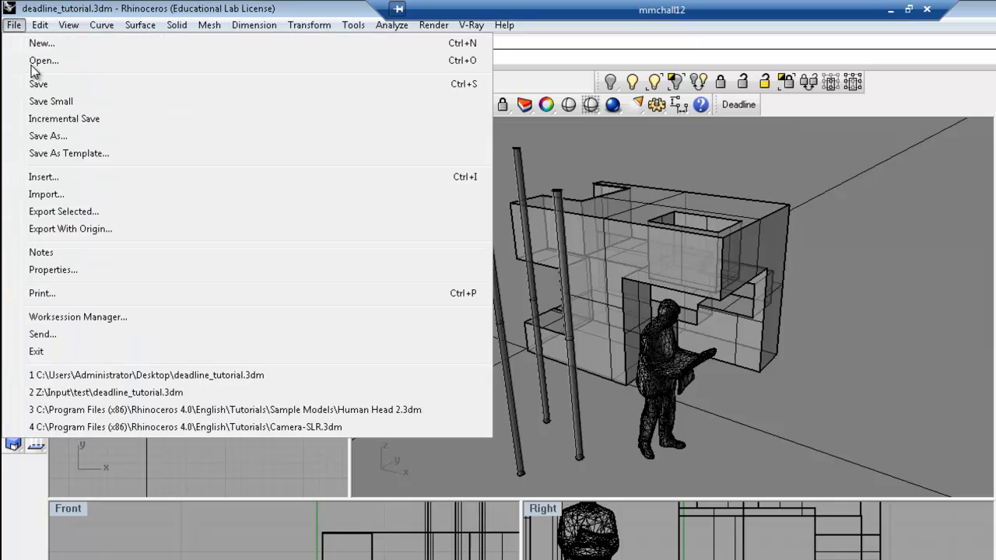
click(48, 137)
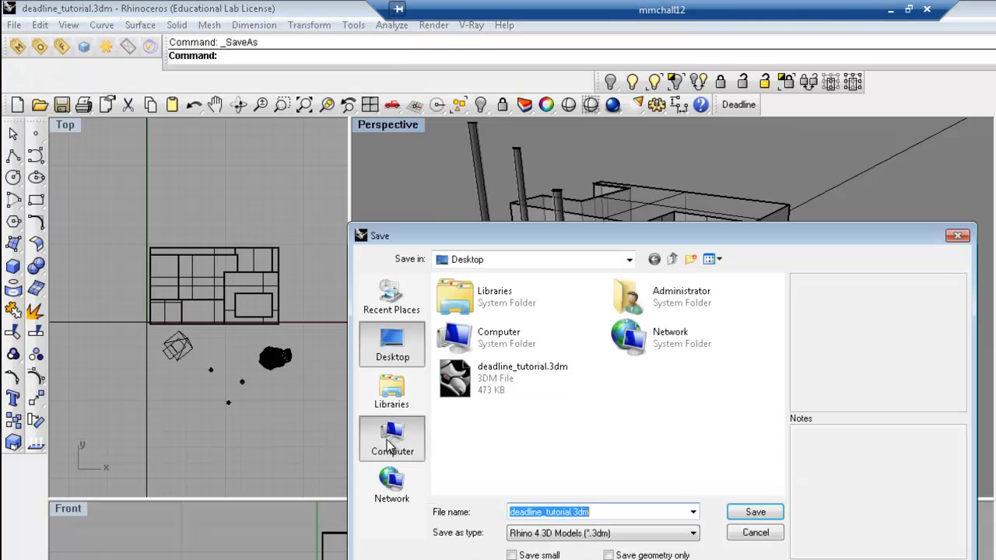
click(390, 445)
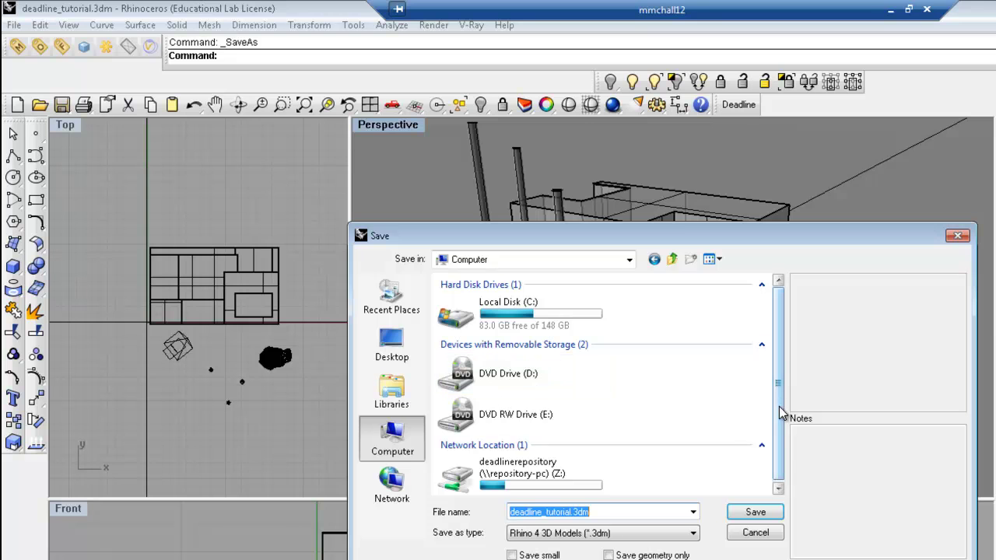
double_click(520, 468)
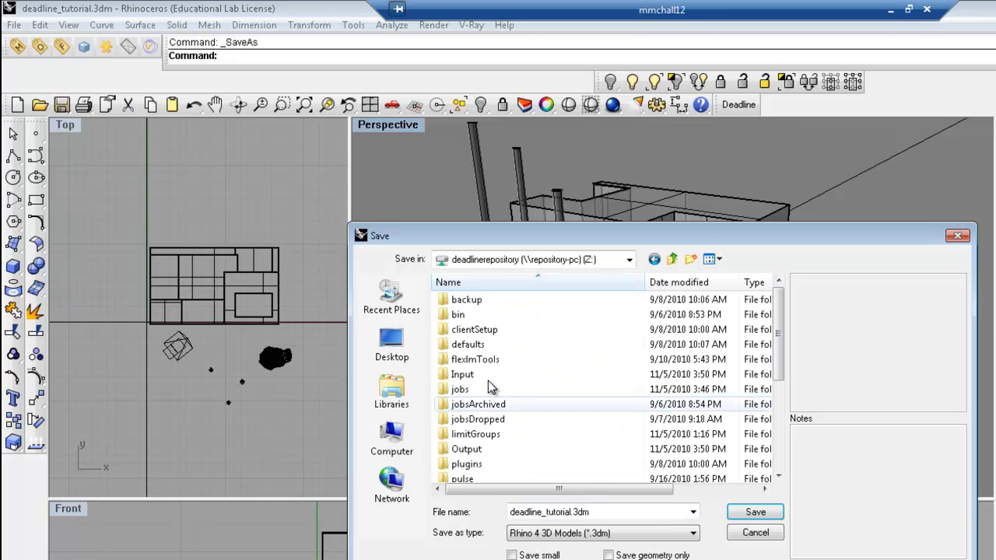
double_click(459, 375)
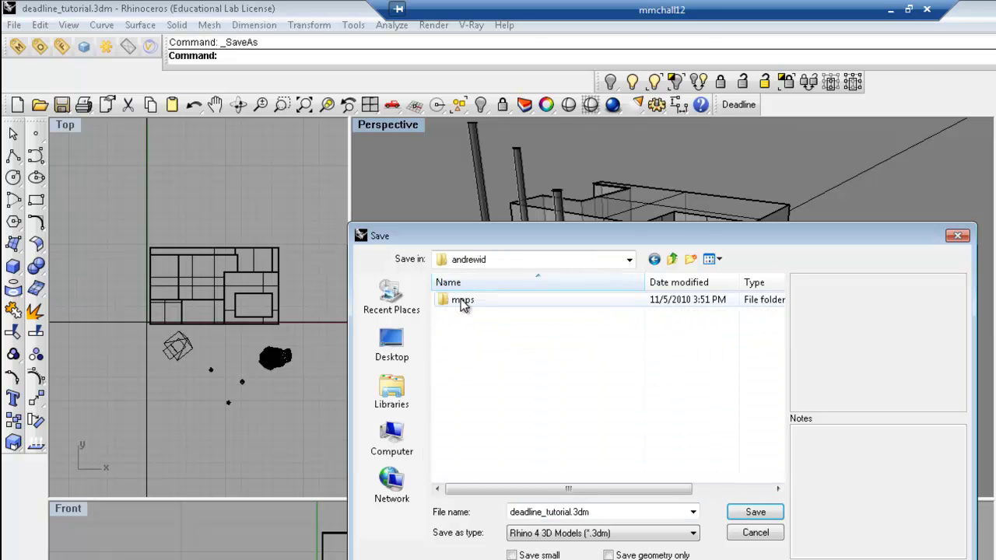
click(760, 513)
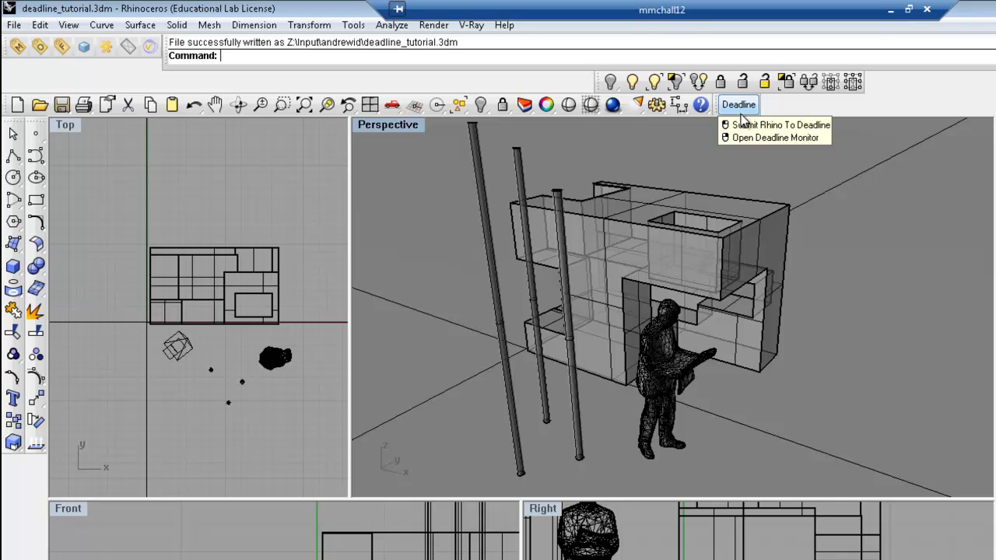
Open the Submit Rhino To Deadline form and enter your user id as the job comment.
click(741, 116)
click(751, 124)
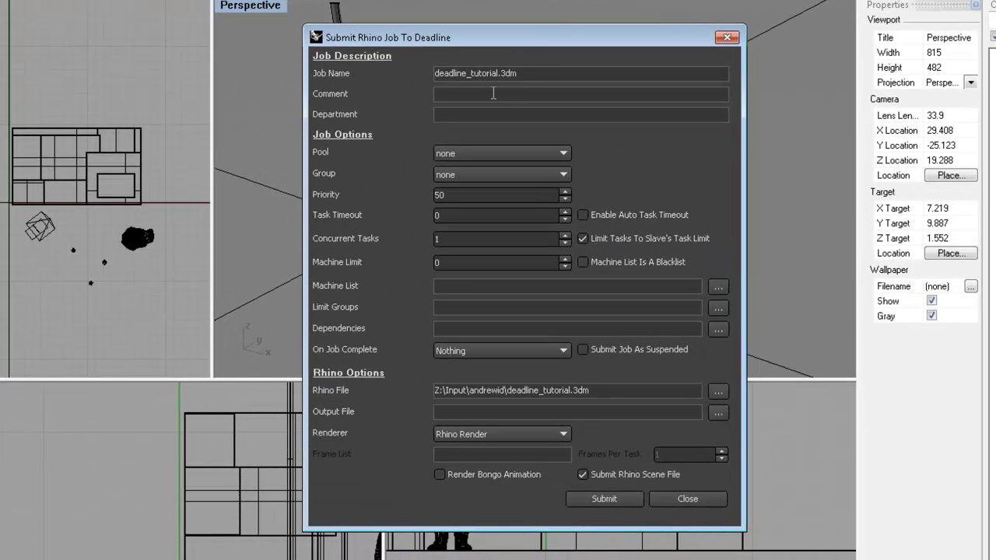
click(485, 96)
text(andrewid)
Delete the existing scene path from the Rhino File field.
click(477, 116)
drag(614, 390, 358, 386)
key(Delete)
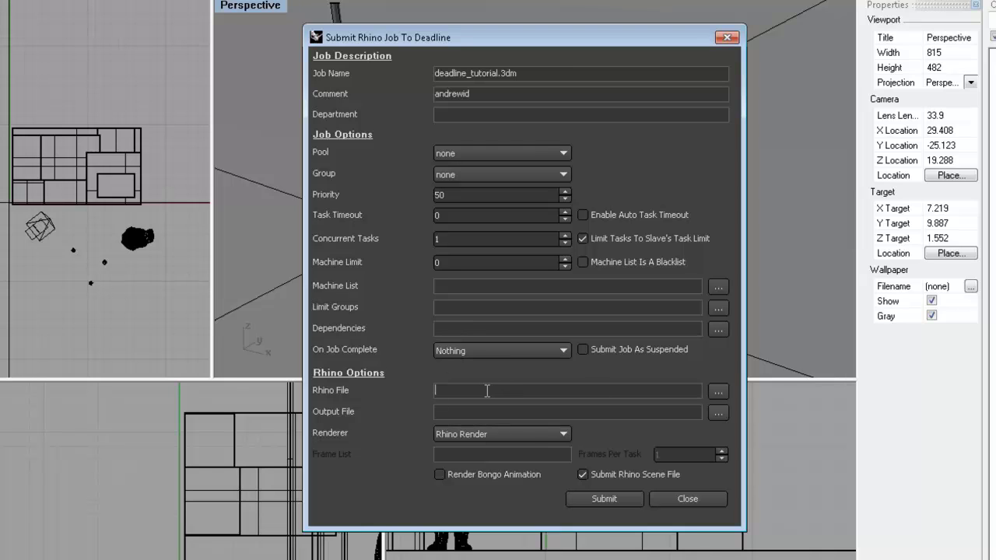
Set Rhino File to \\repository-pc\DeadlineRepository\Input\<your folder>\deadline_tutorial.3dm using path autocomplete.
text(\\repository-pc\)
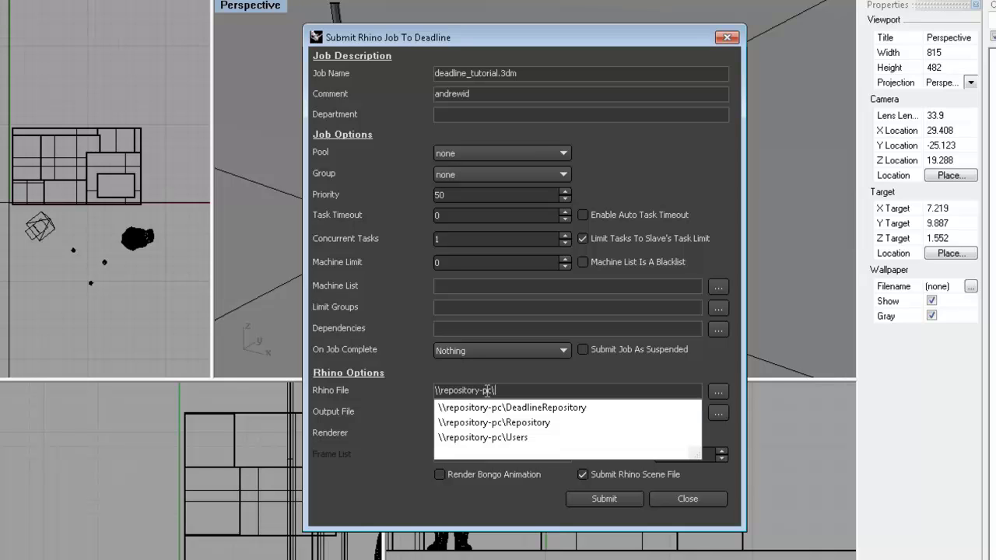
key(Down)
text(\)
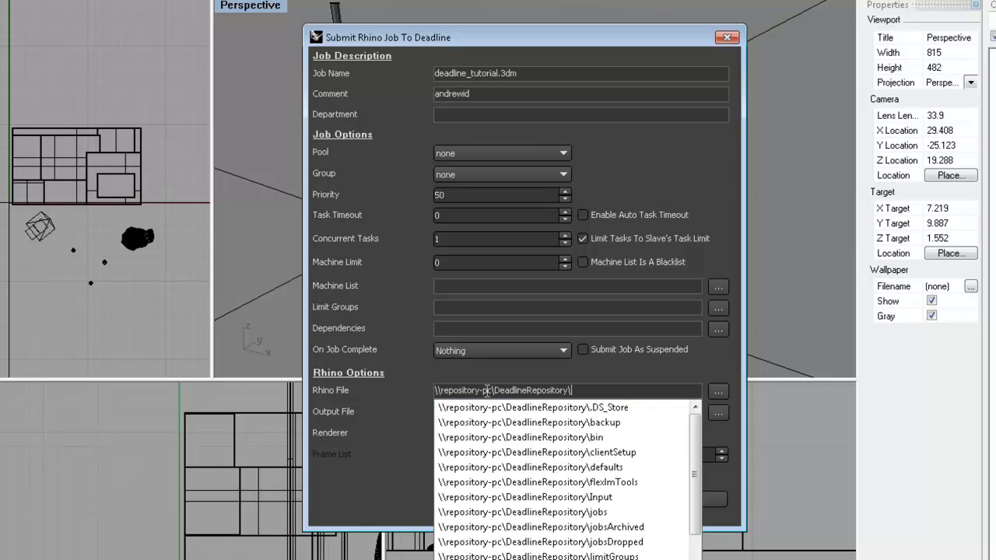
key(Down)
key(Down)
key(Down)
key(Down)
key(Down)
key(Down)
key(Down)
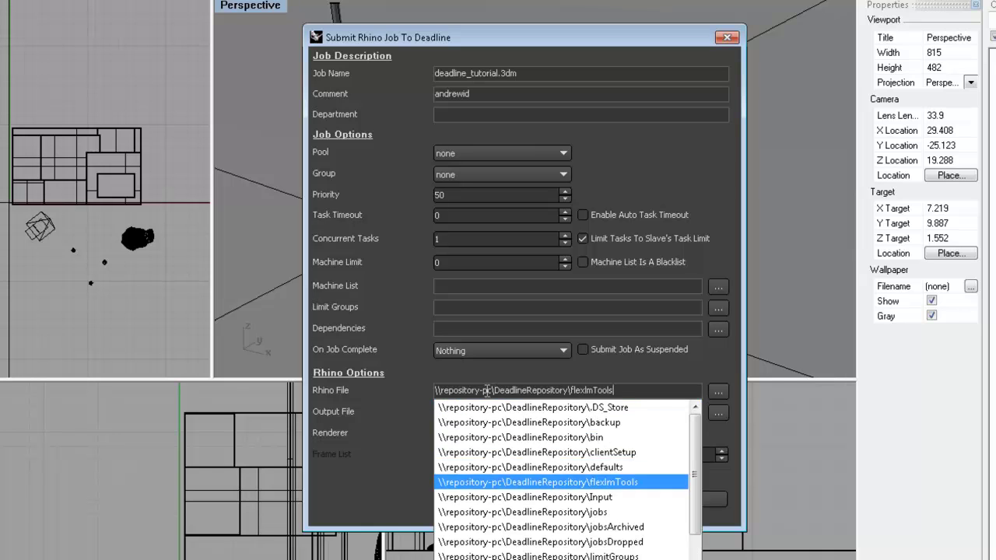
text(\)
key(Down)
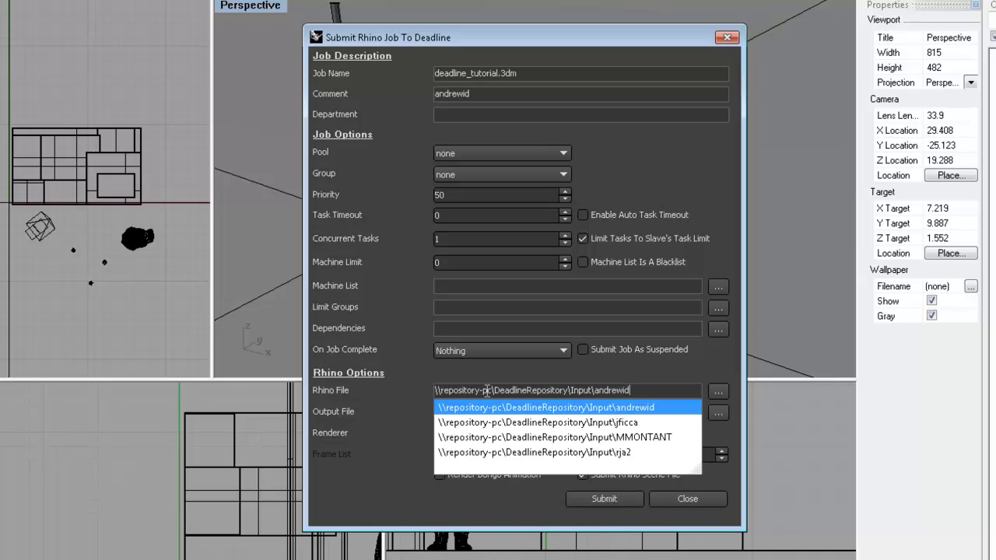
text(\)
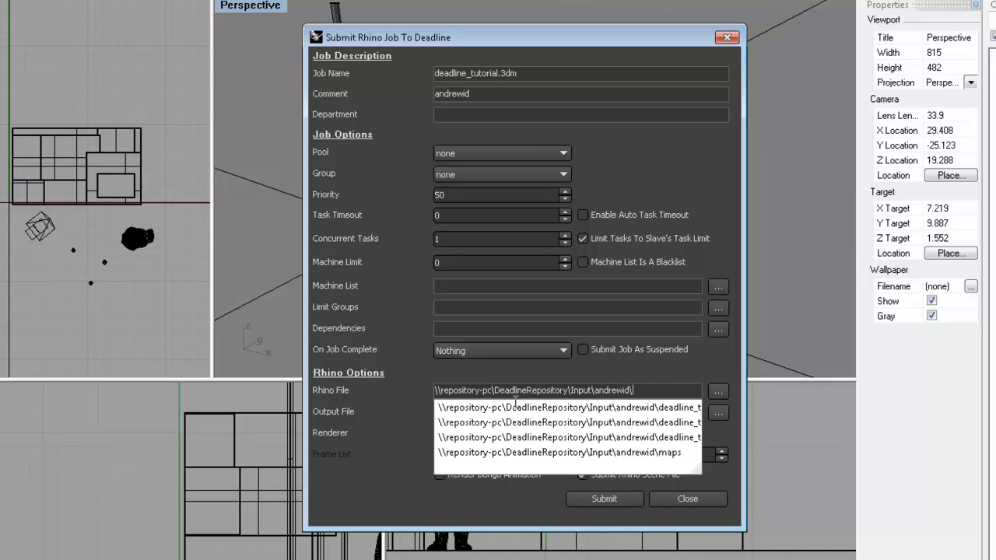
drag(692, 467, 797, 480)
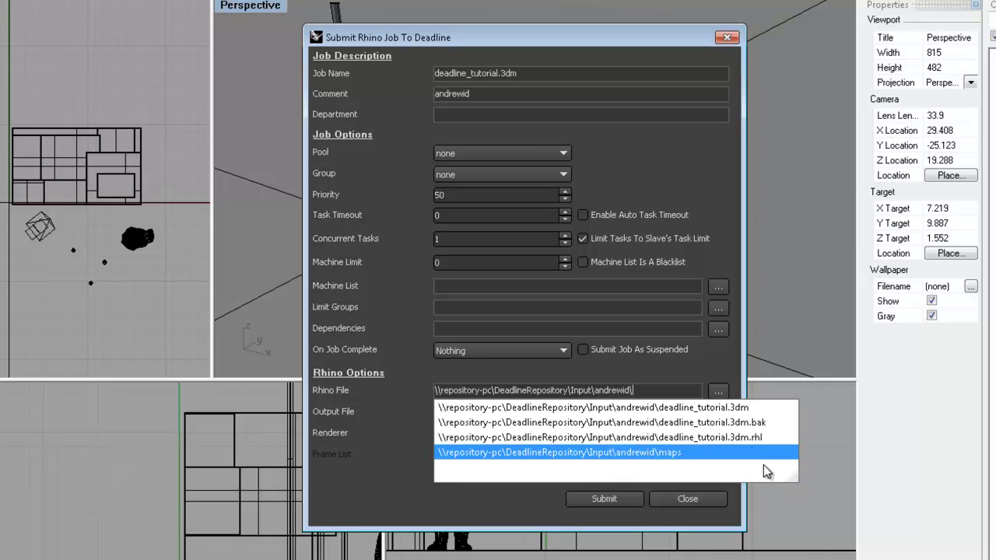
click(705, 409)
Set Output File to \\repository-pc\DeadlineRepository\Output\<your folder>\tutorial_test.
click(485, 410)
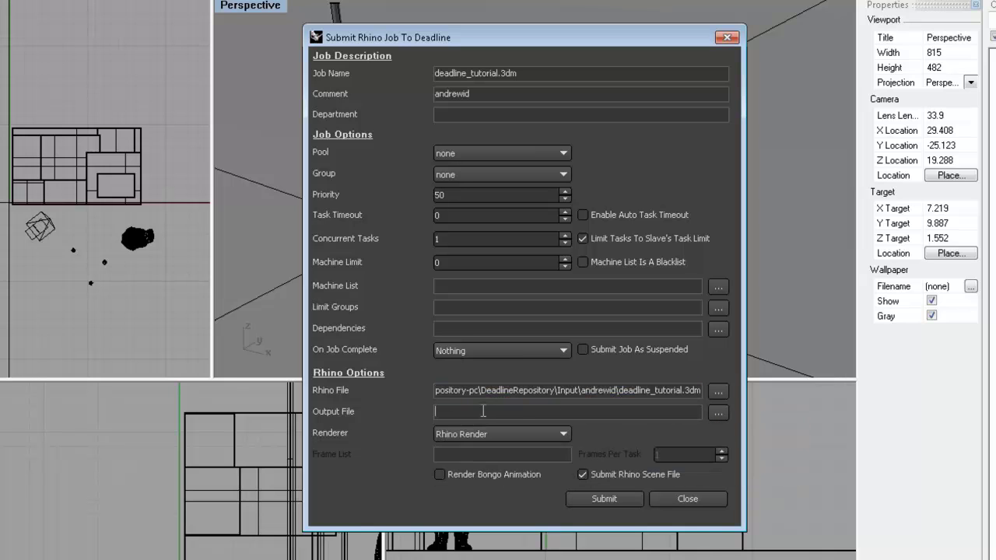
text(\\re)
text(pso)
text(ository\)
text(-pc)
text(\)
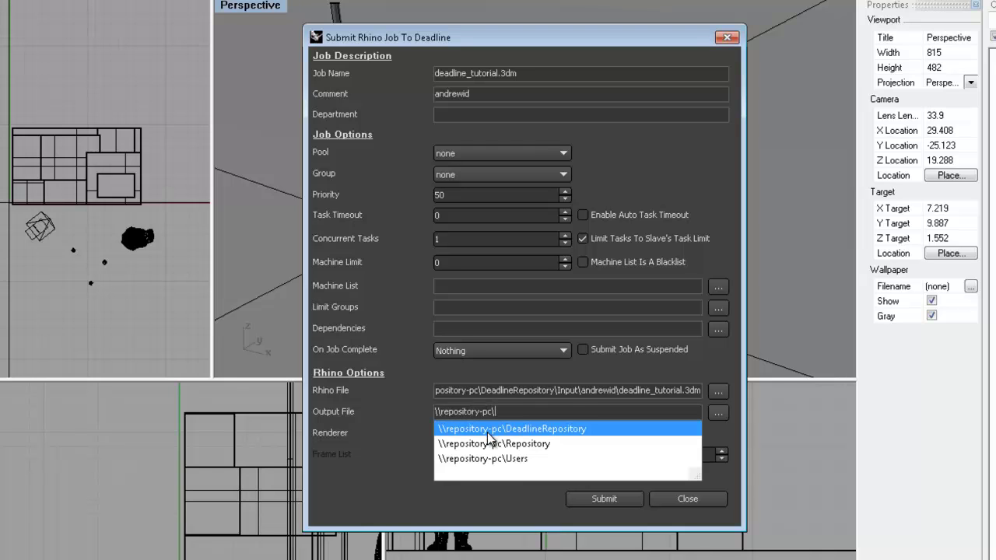
click(488, 430)
click(570, 411)
text(\)
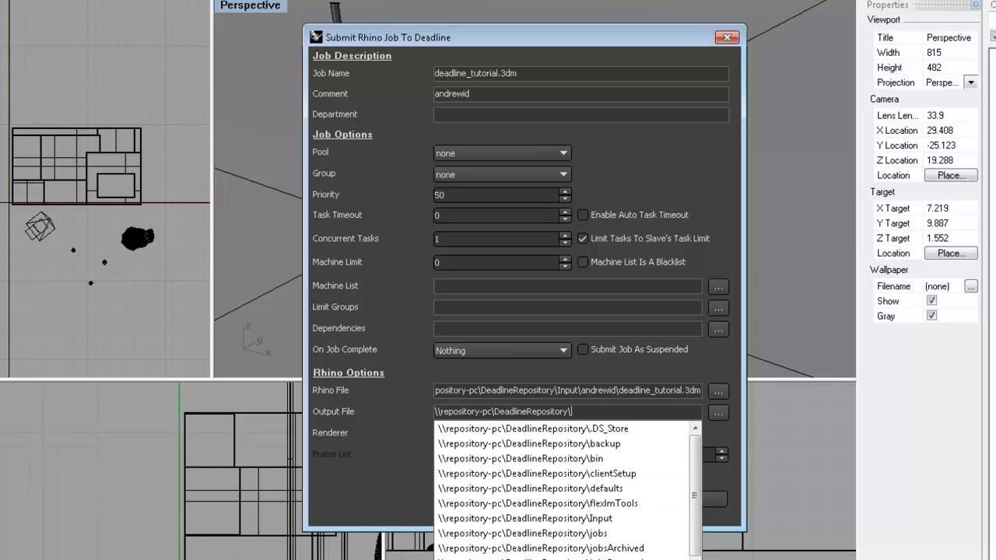
click(614, 556)
click(607, 410)
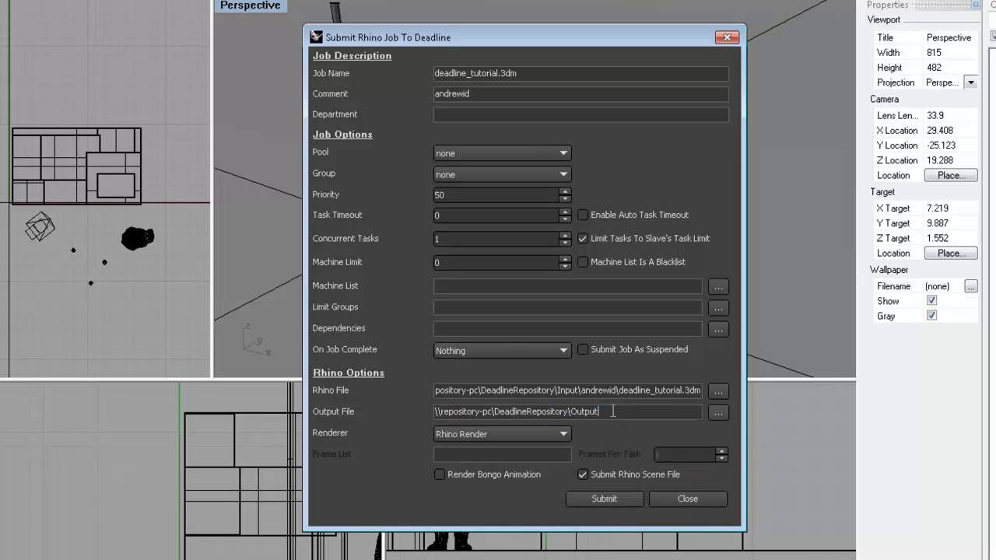
text(\)
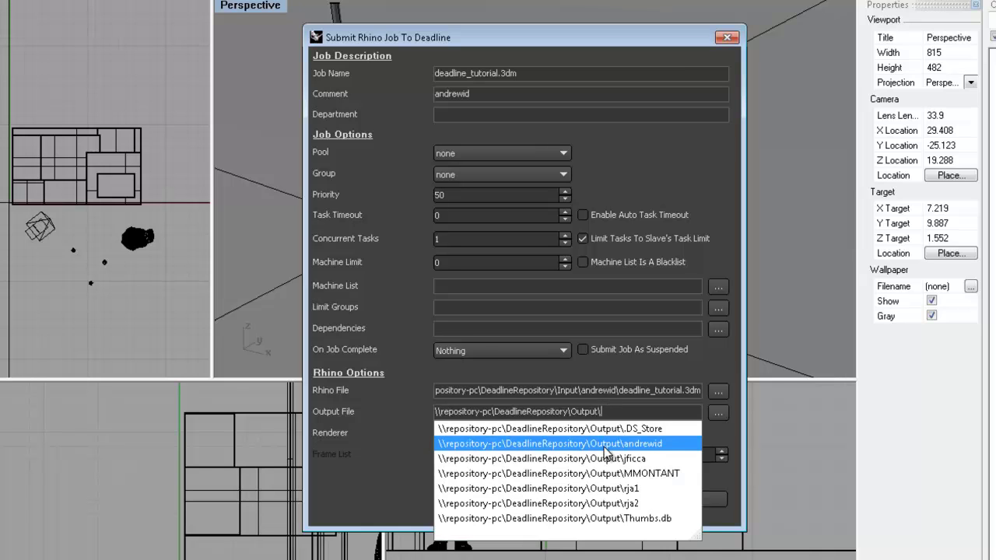
click(600, 447)
key(End)
text(\)
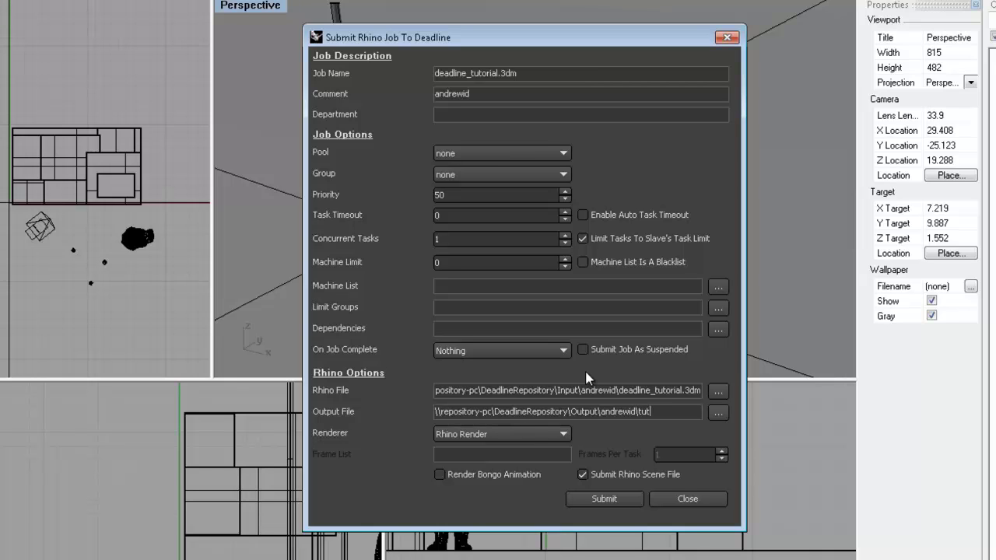
text(tutorial_test)
Save the output file as JPEG (*.jpg; *.jpeg), making it tutorial_test.jpg.
click(716, 412)
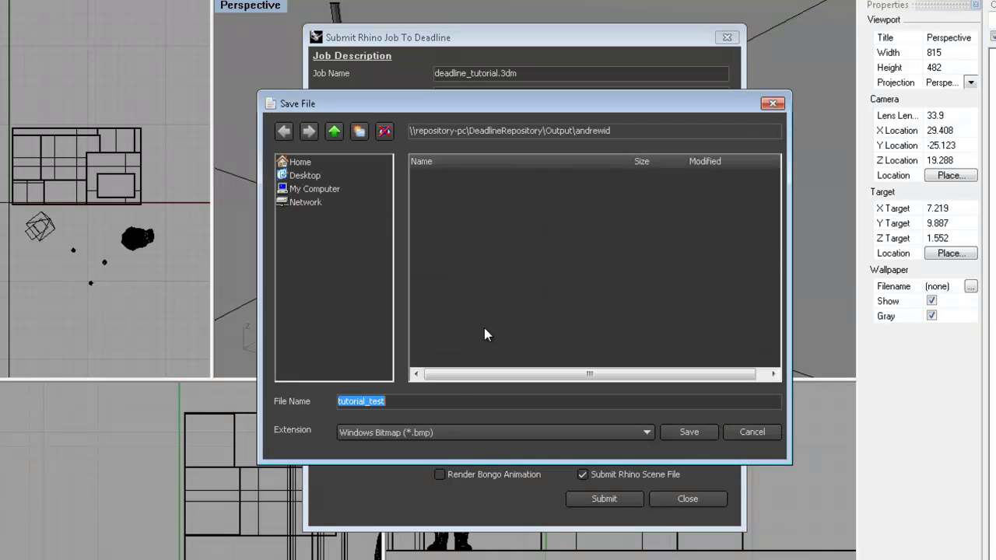
click(439, 431)
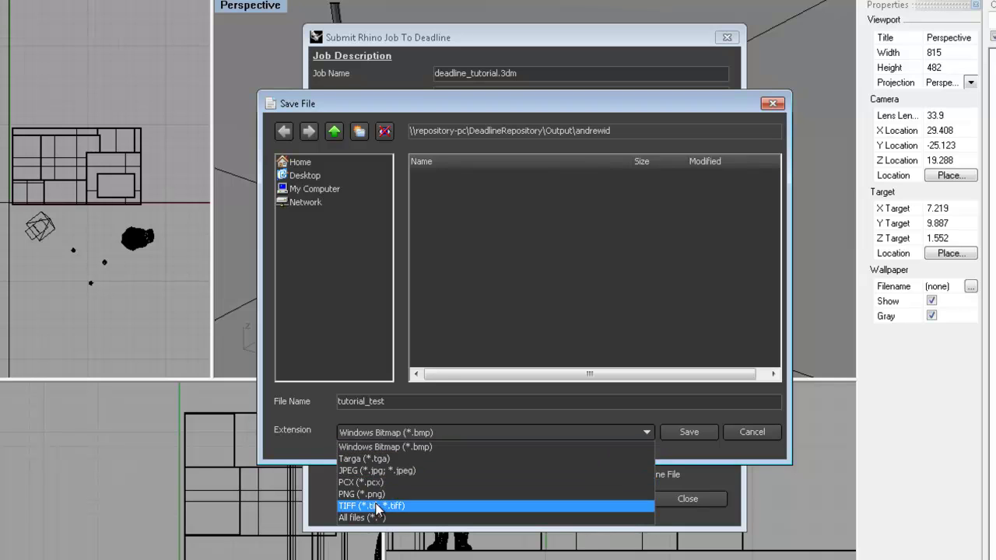
click(372, 471)
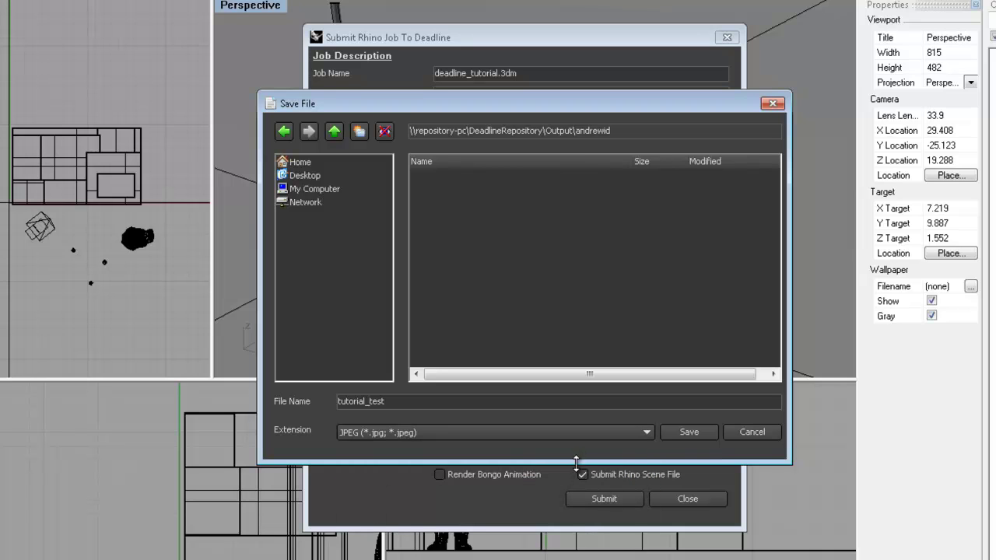
click(686, 433)
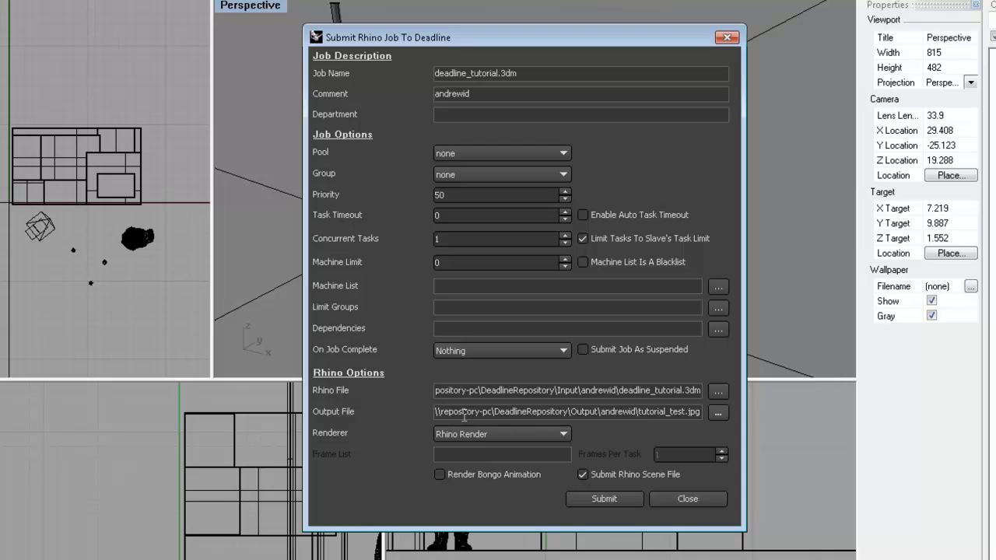
Change the job's Renderer from Rhino Render to V-Ray for Rhino.
drag(449, 411, 754, 416)
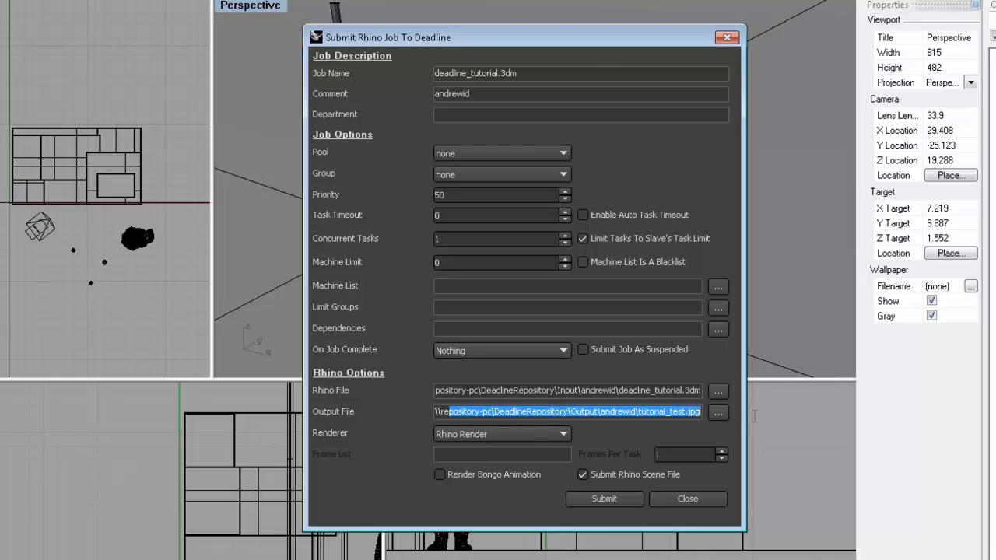
click(637, 412)
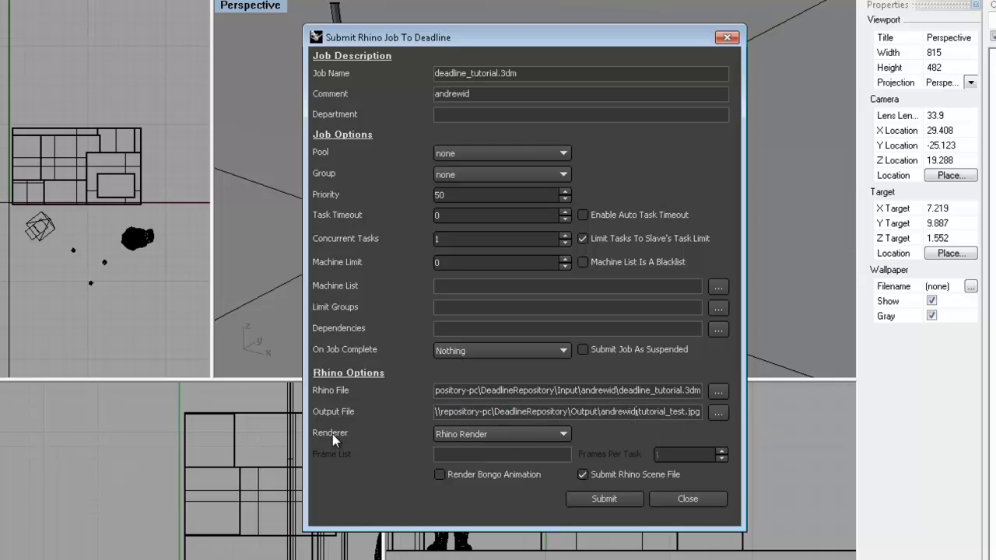
click(460, 436)
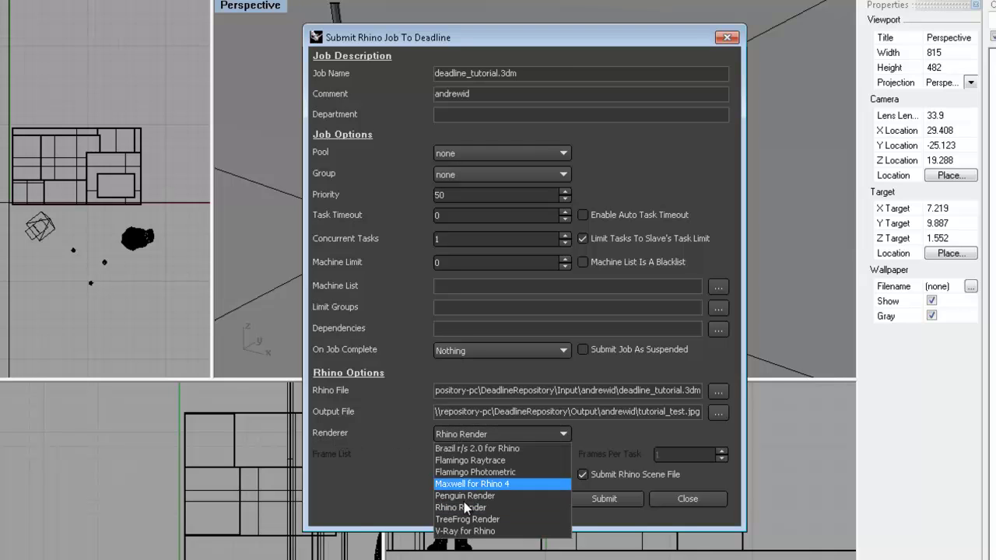
click(461, 531)
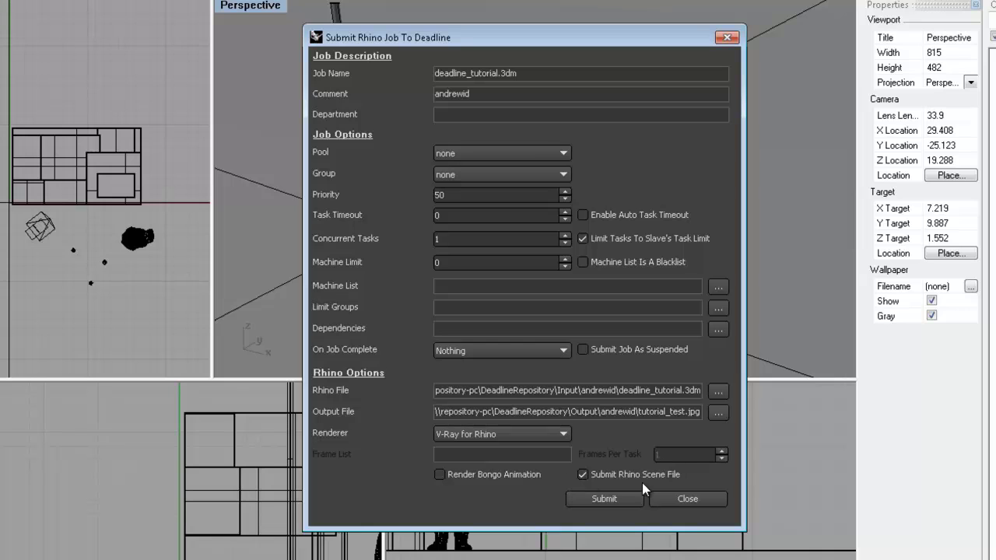
Submit the job to Deadline and dismiss the Result=Success submission report.
click(606, 499)
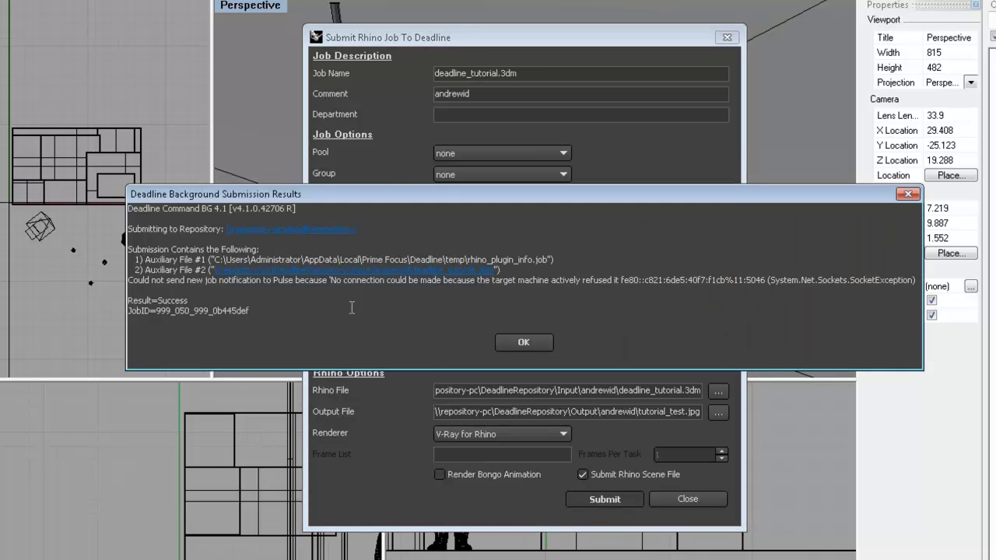
drag(208, 269, 502, 269)
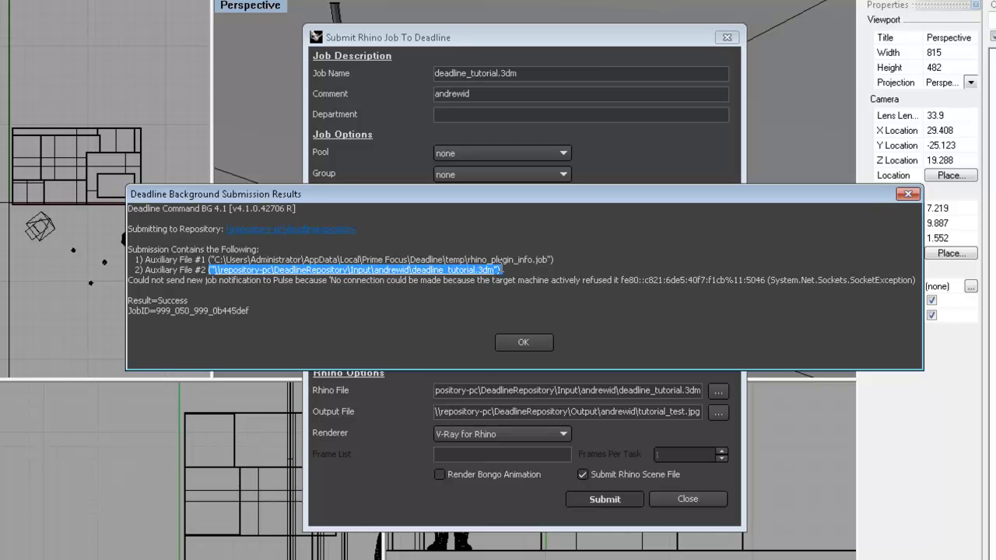
click(515, 280)
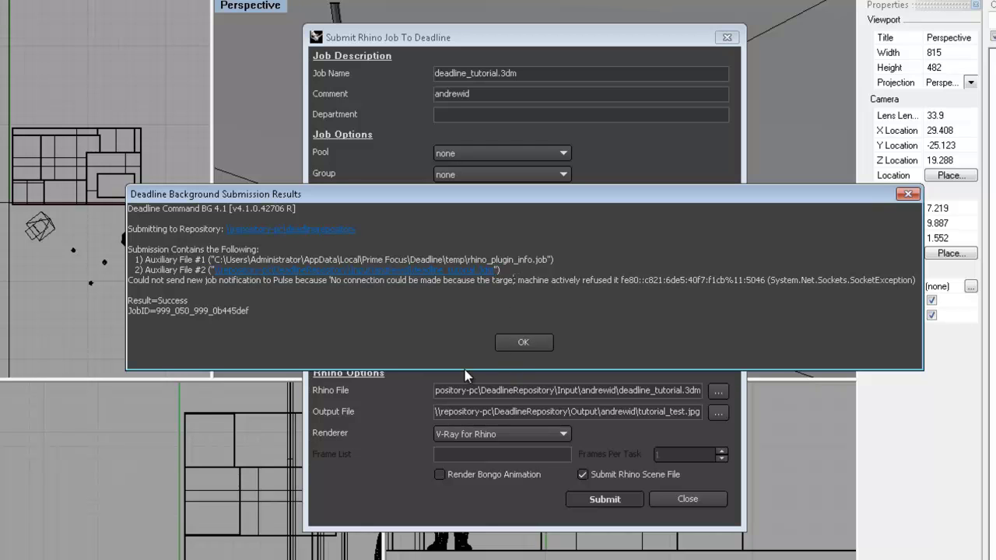
click(525, 346)
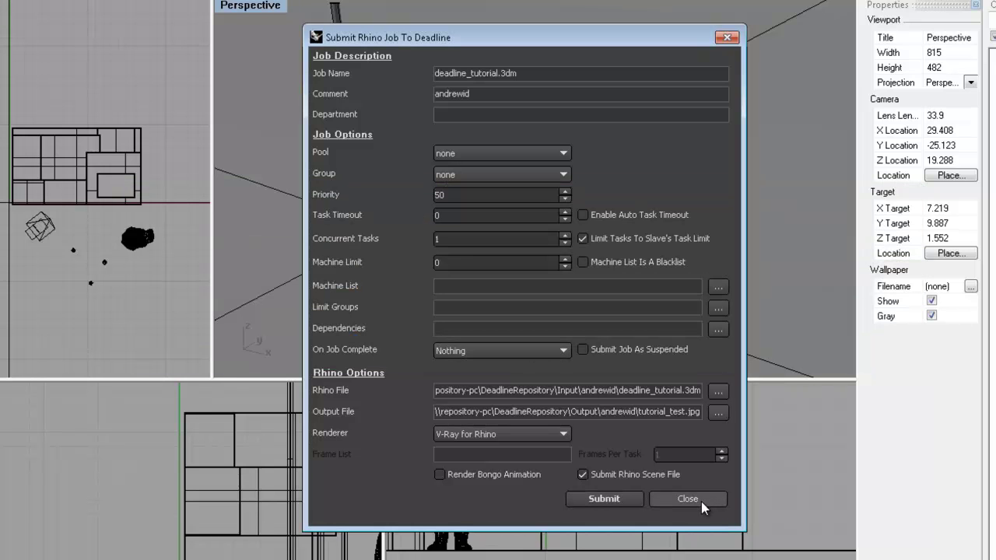
Close the submission window and launch Deadline Monitor from a Start search for 'moni'.
click(702, 501)
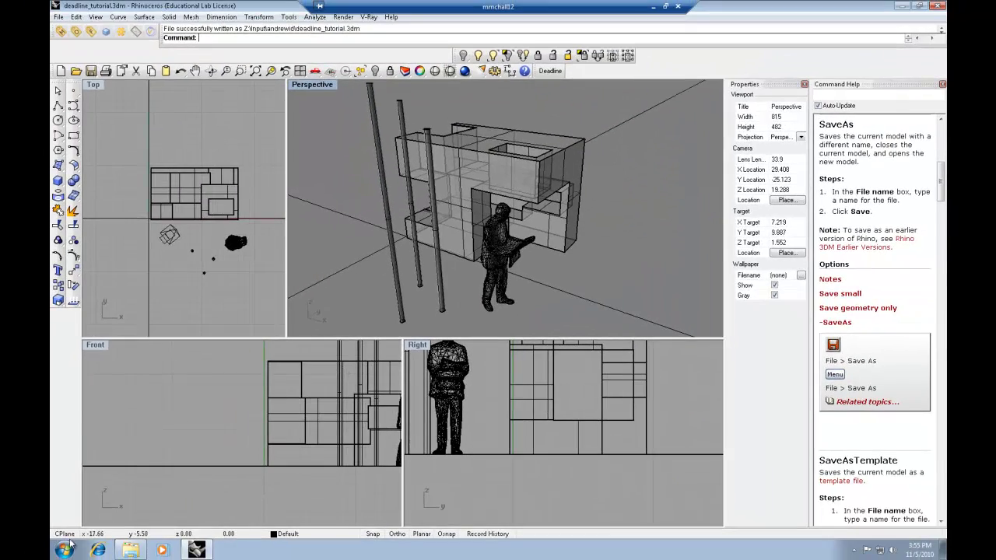
click(63, 550)
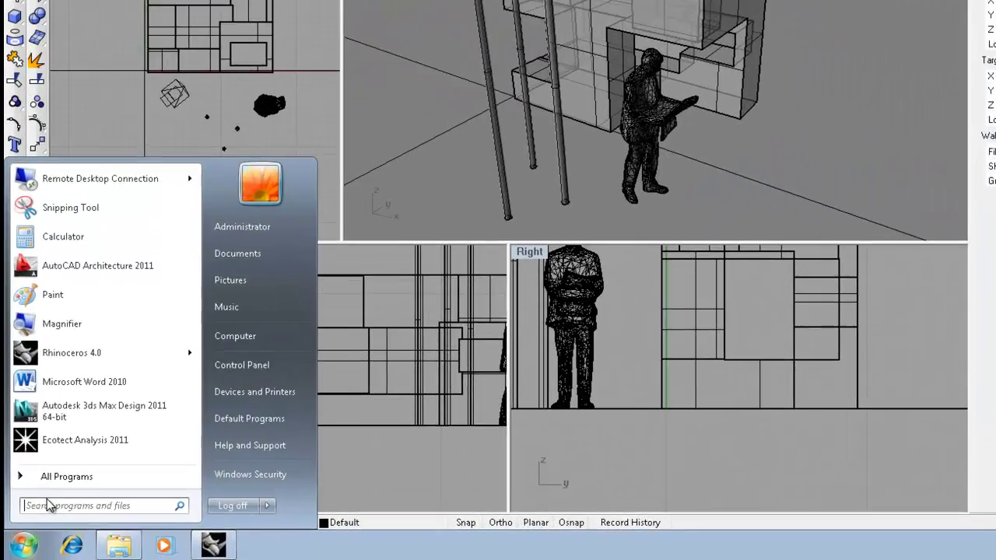
text(moni)
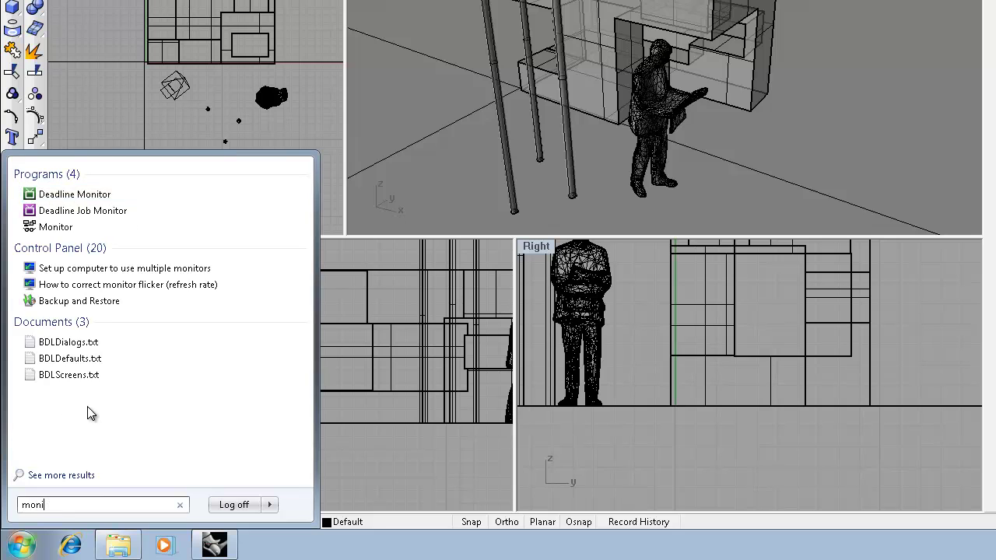
click(84, 198)
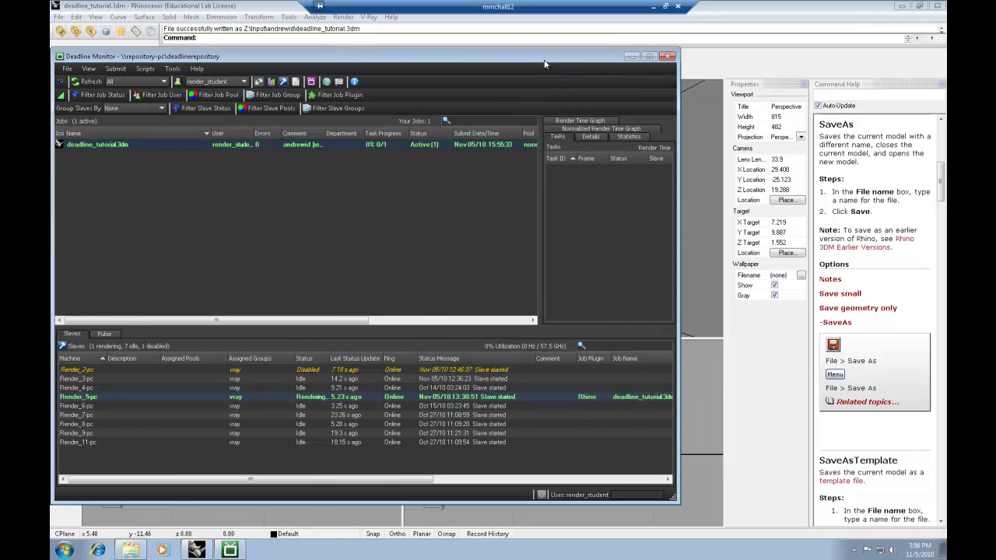
Maximize Deadline Monitor, widen the Comment column, and right-click the completed deadline_tutorial.3dm job.
drag(542, 58, 599, 59)
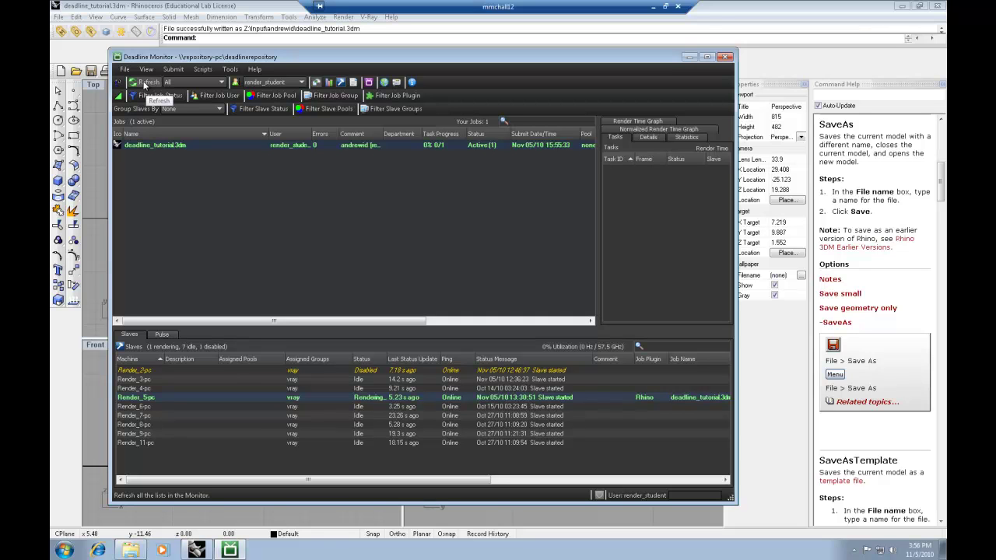
click(706, 57)
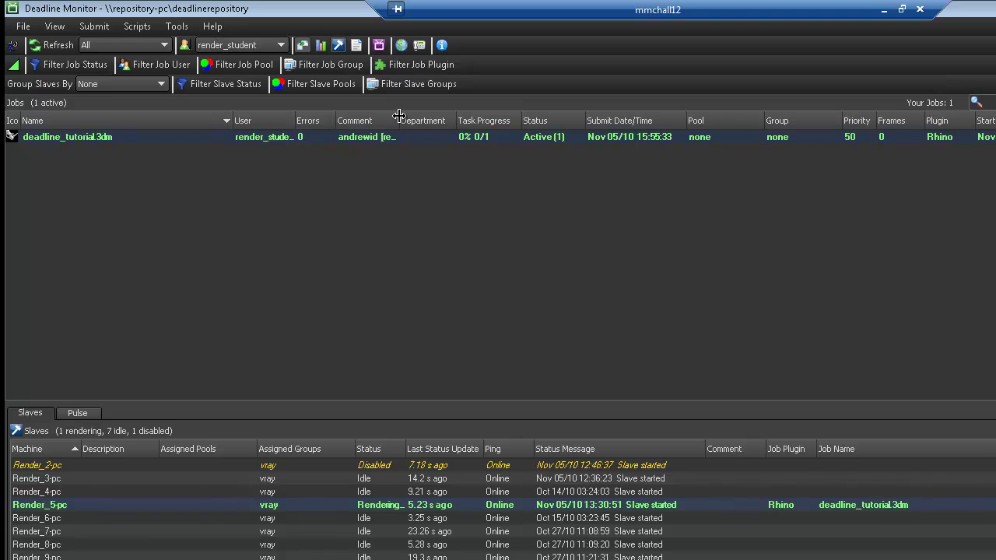
drag(402, 116, 469, 114)
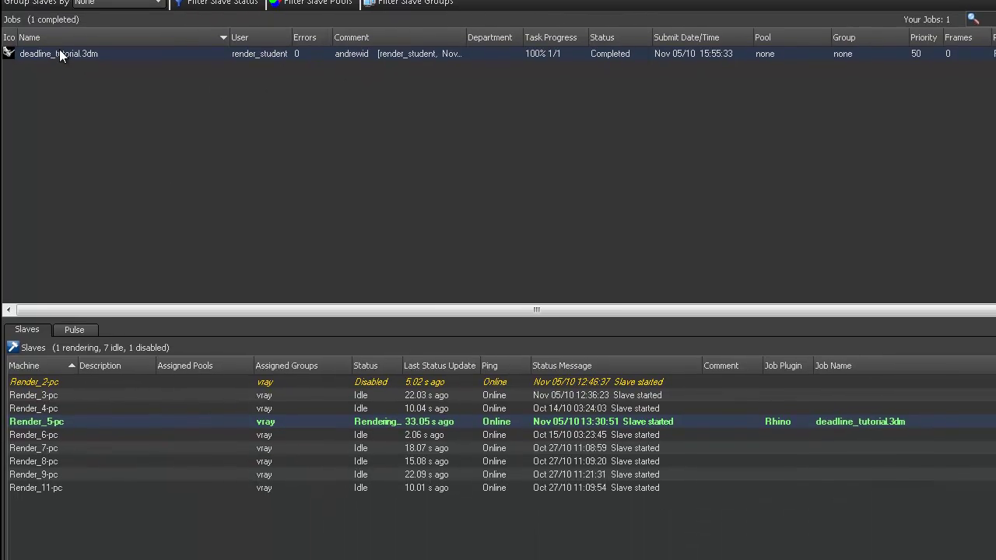
right_click(63, 137)
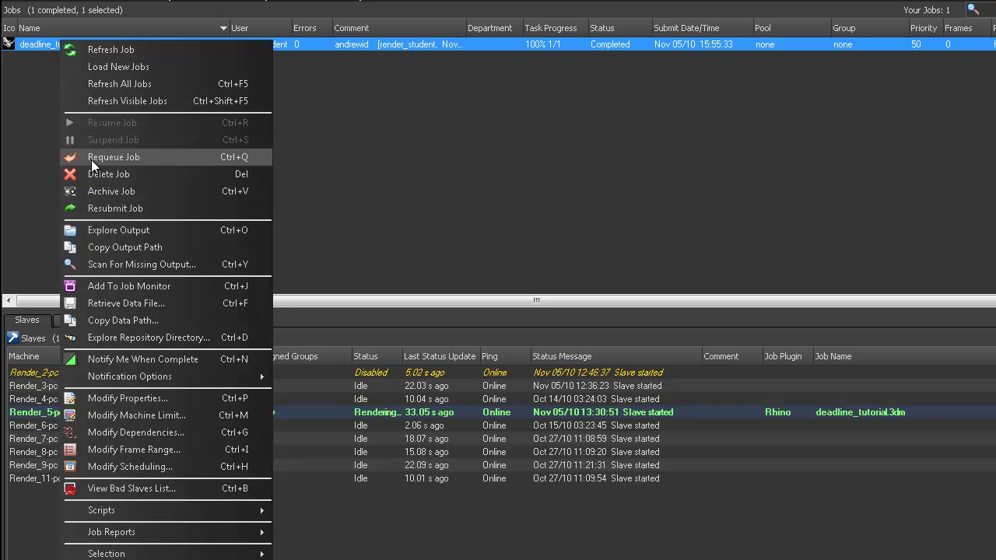
Explore the job output and view tutorial_test.Alpha.jpg and tutorial_test.jpg, then close the viewer and Explorer.
click(96, 230)
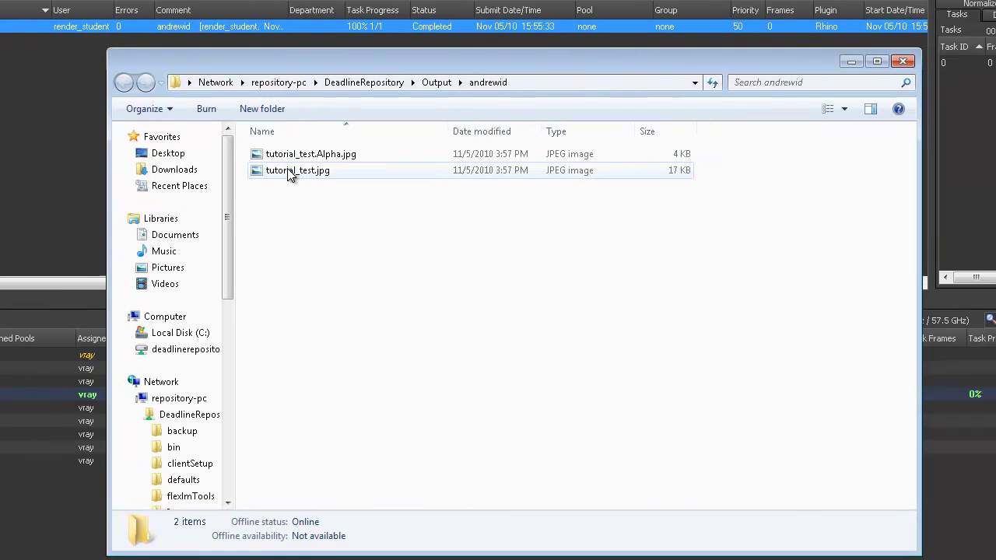
click(276, 174)
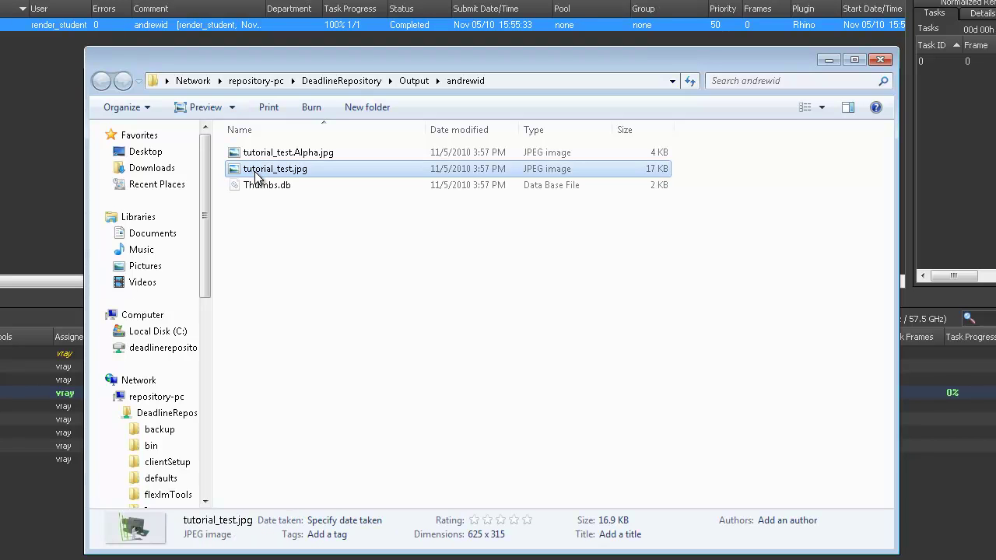
double_click(255, 173)
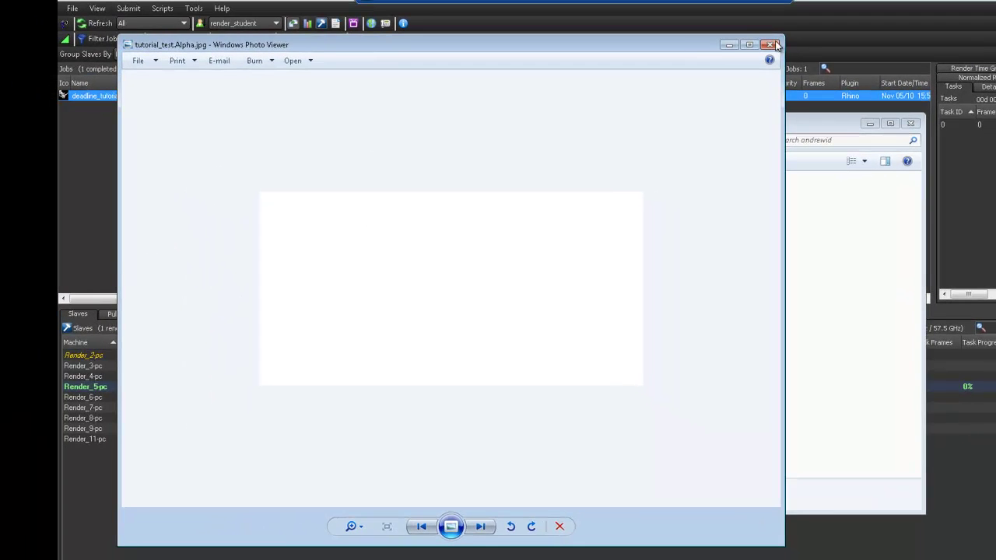
click(771, 44)
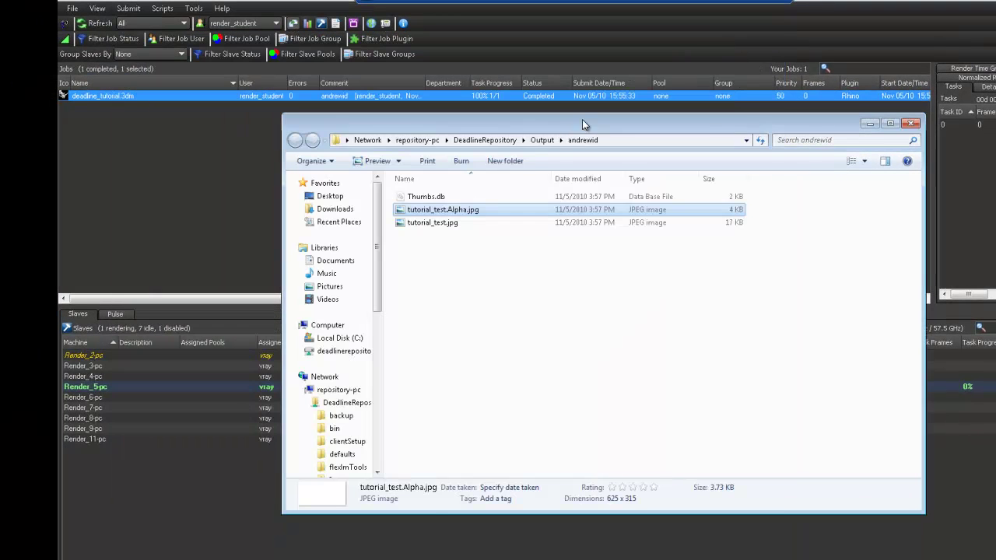
double_click(423, 222)
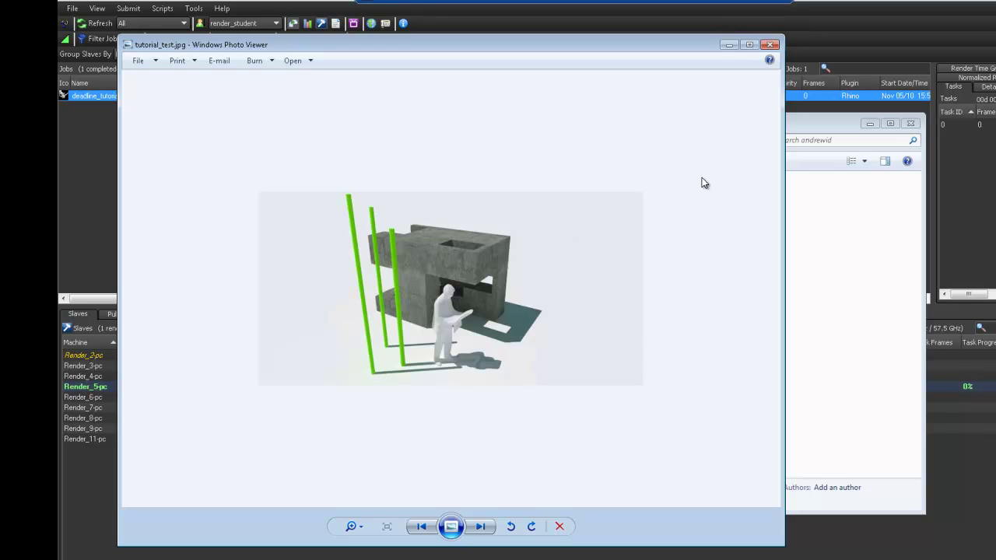
click(769, 45)
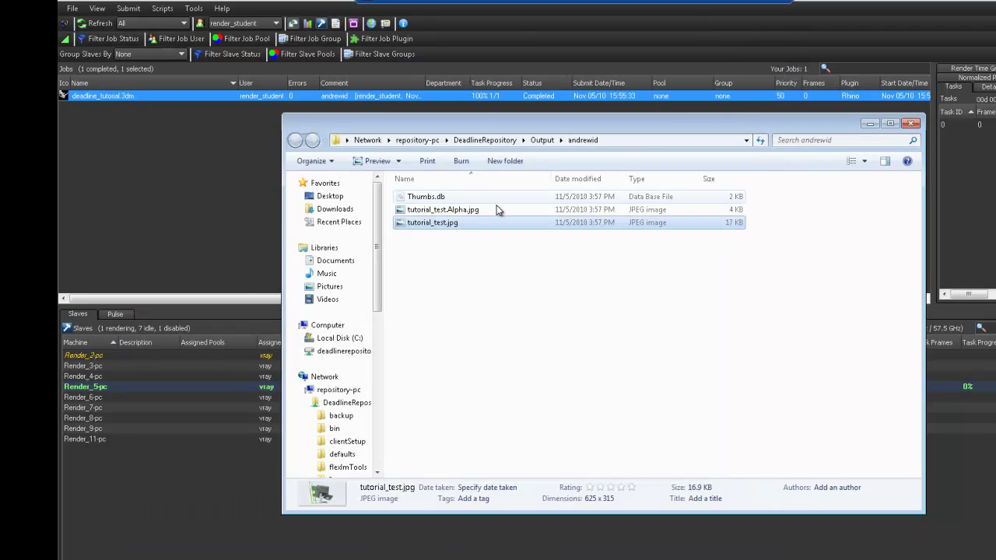
click(910, 124)
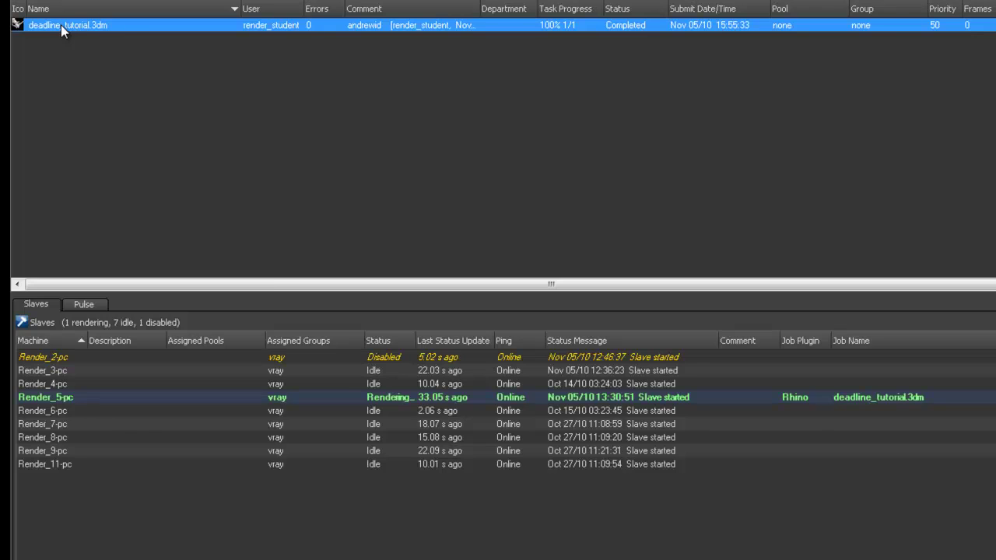
right_click(61, 25)
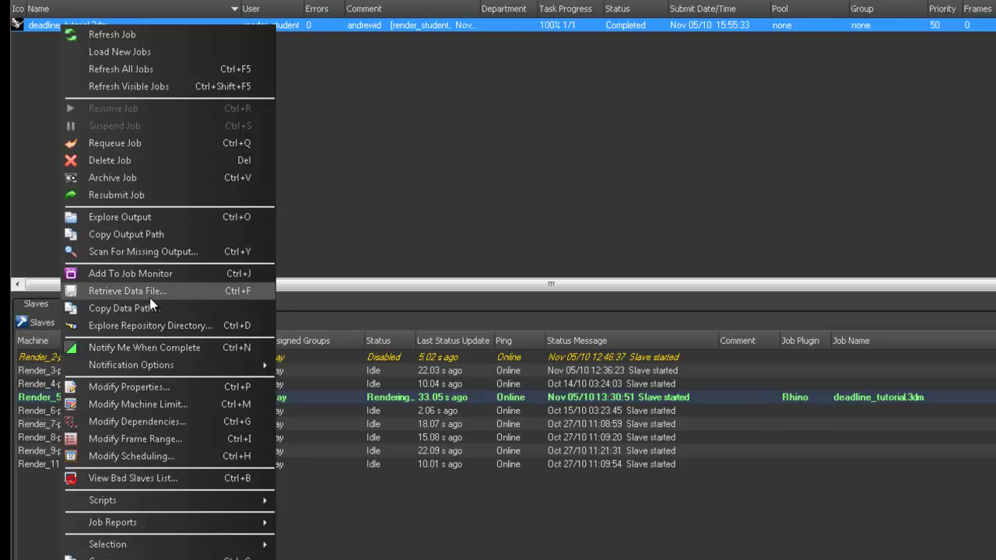
click(116, 388)
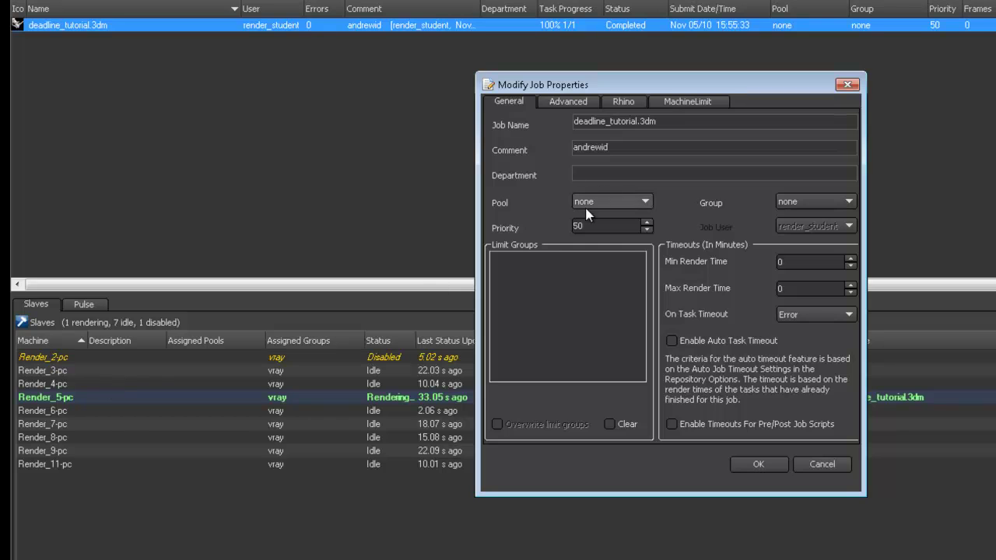
click(568, 104)
click(623, 100)
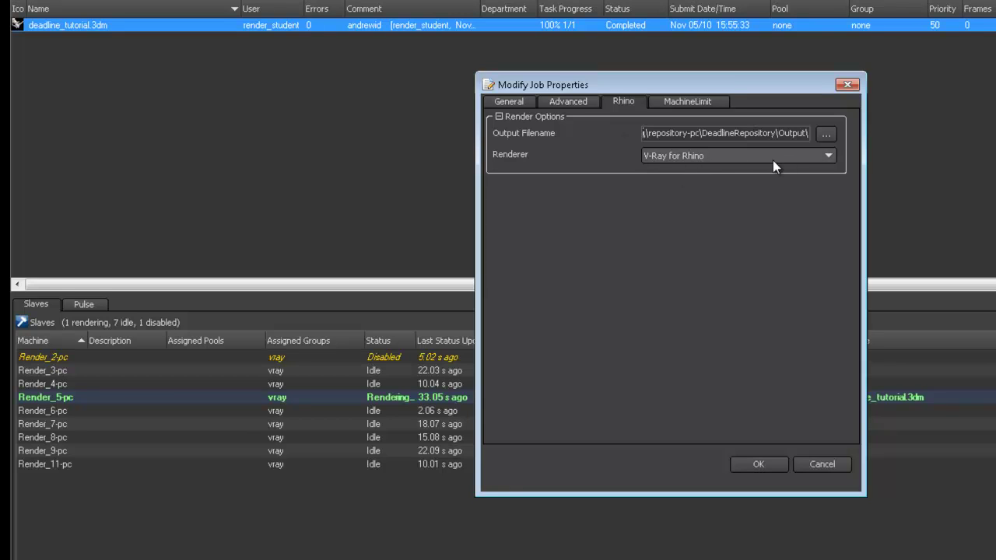
click(714, 155)
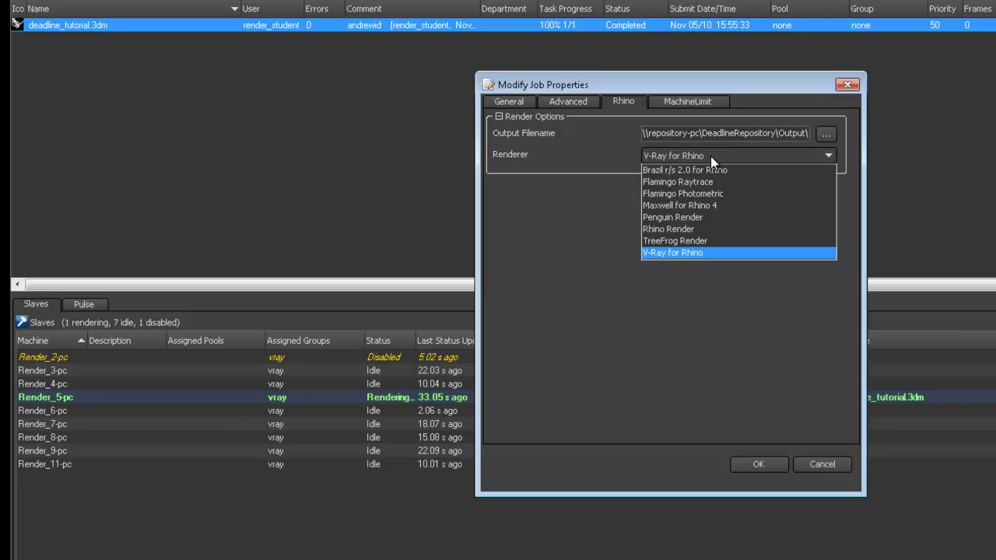
click(611, 153)
click(568, 99)
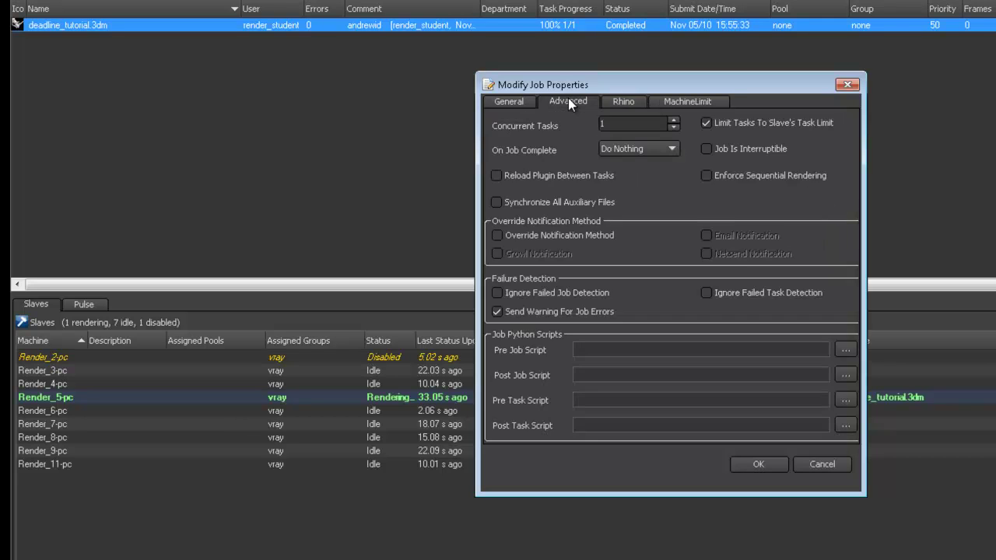
click(522, 104)
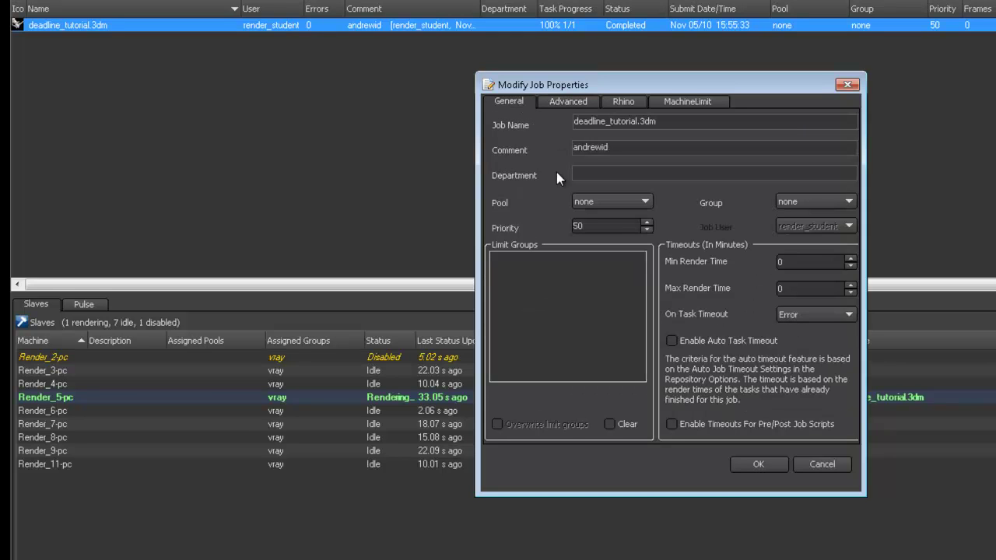
double_click(635, 149)
click(807, 465)
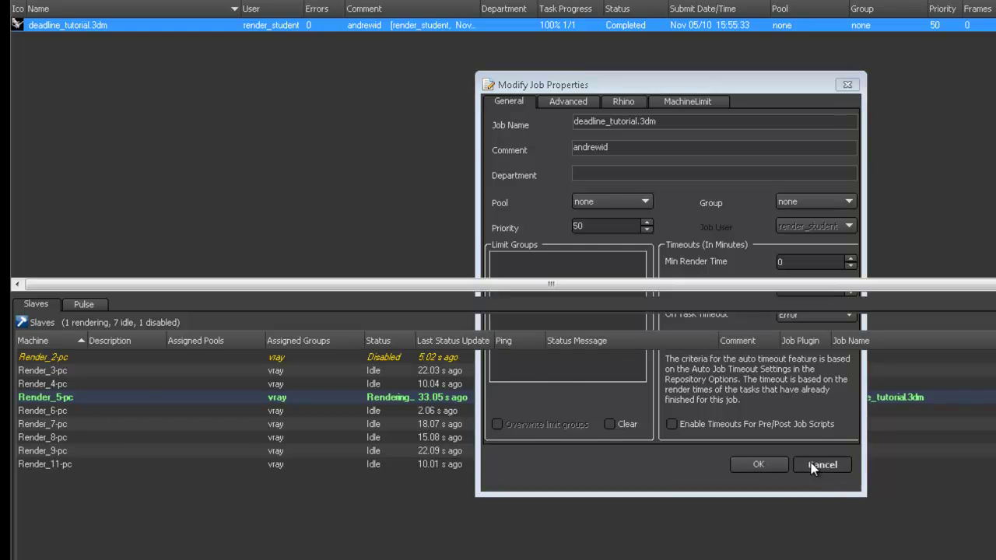
Delete the deadline_tutorial.3dm job and confirm it in the Delete Jobs prompt.
right_click(92, 22)
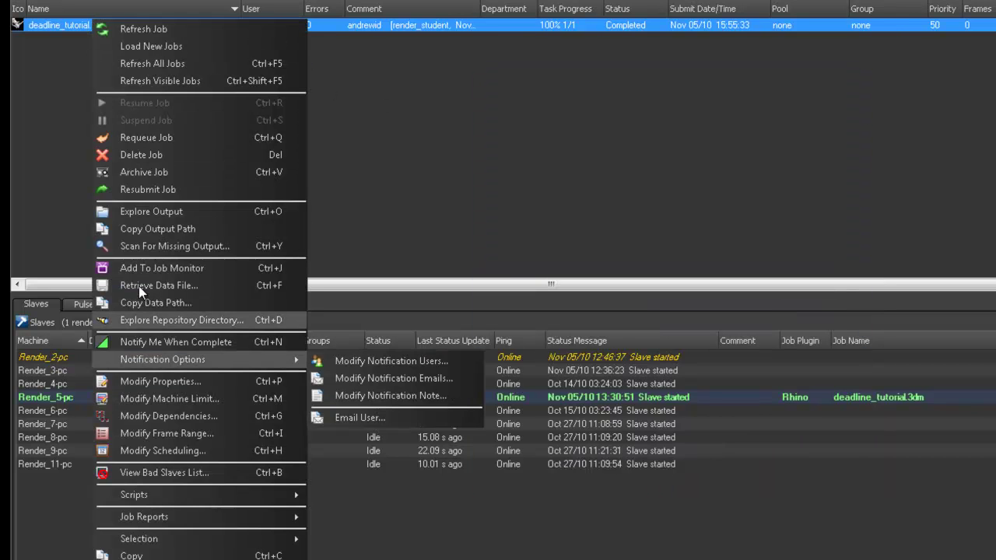
click(129, 155)
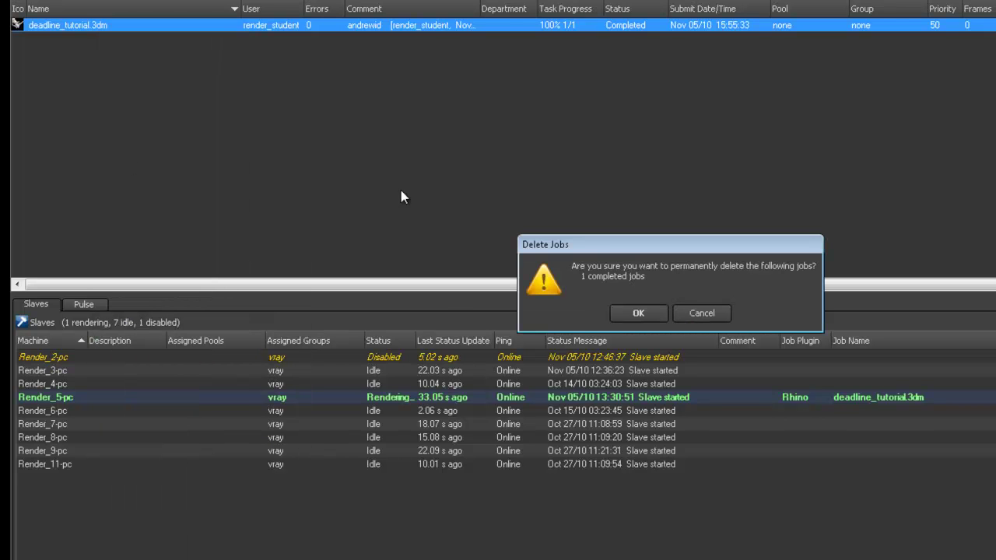
click(637, 314)
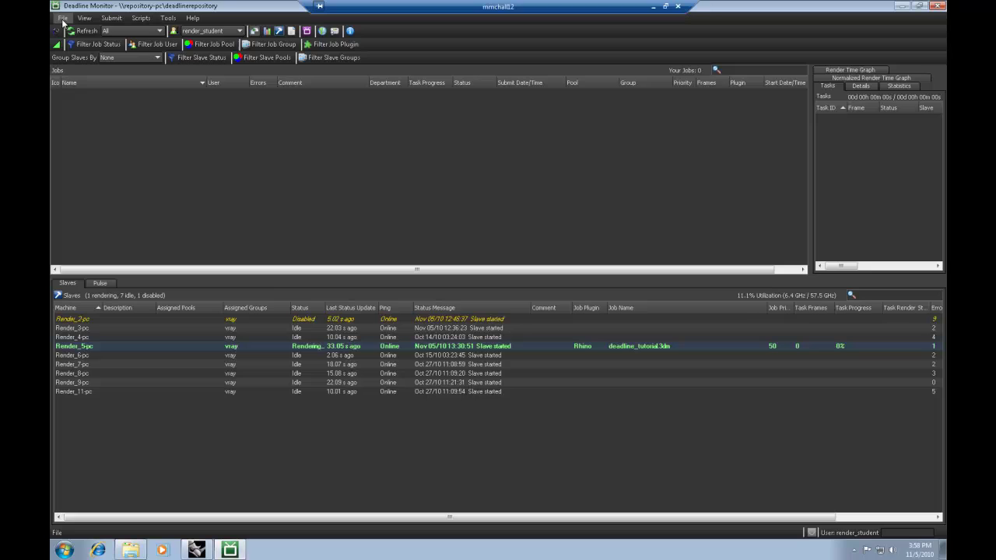
Open Deadline Monitor's File menu to reach the Exit command.
click(63, 21)
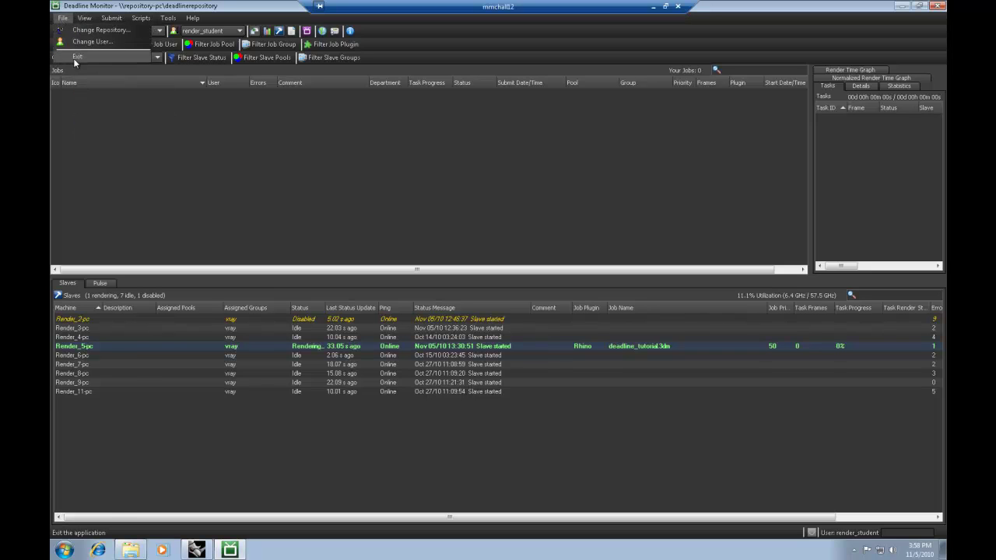